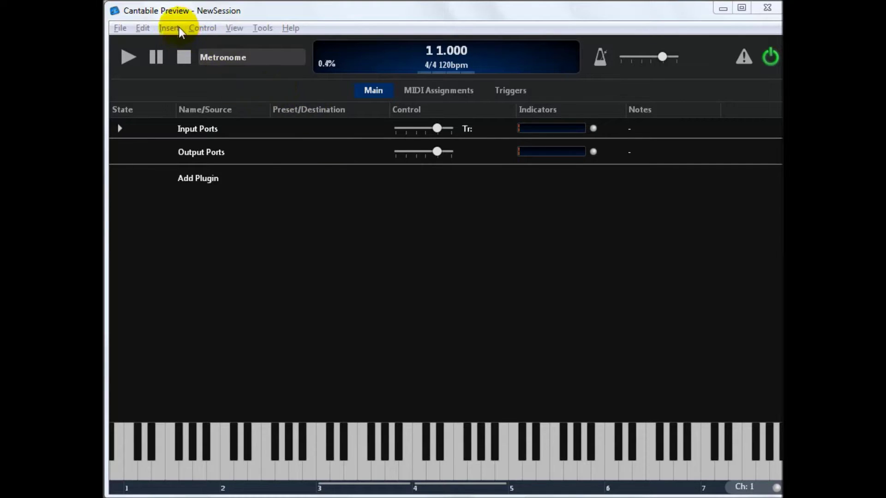
# Insert a Media Player into the session and open its play list for editing.
pyautogui.click(178, 27)
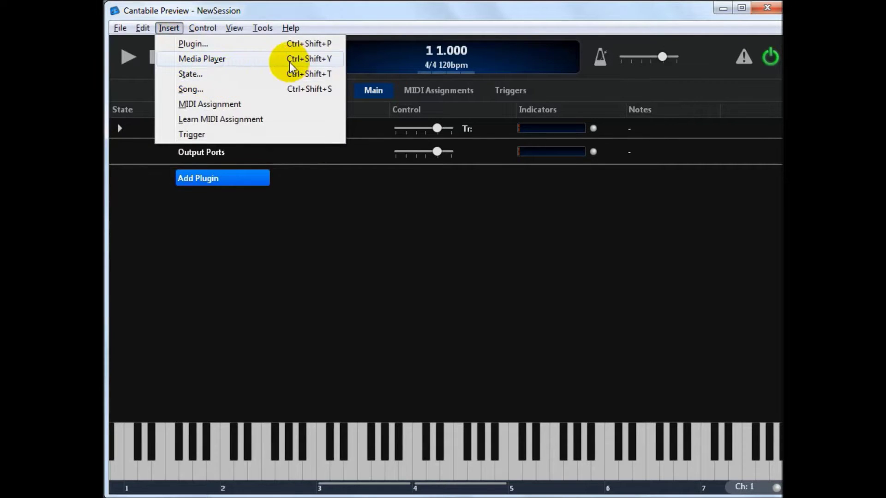
pyautogui.click(242, 58)
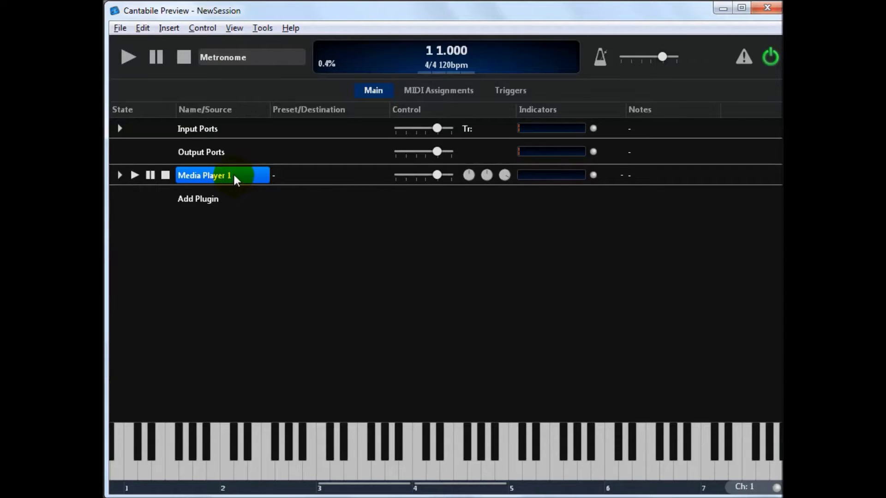
pyautogui.doubleClick(234, 177)
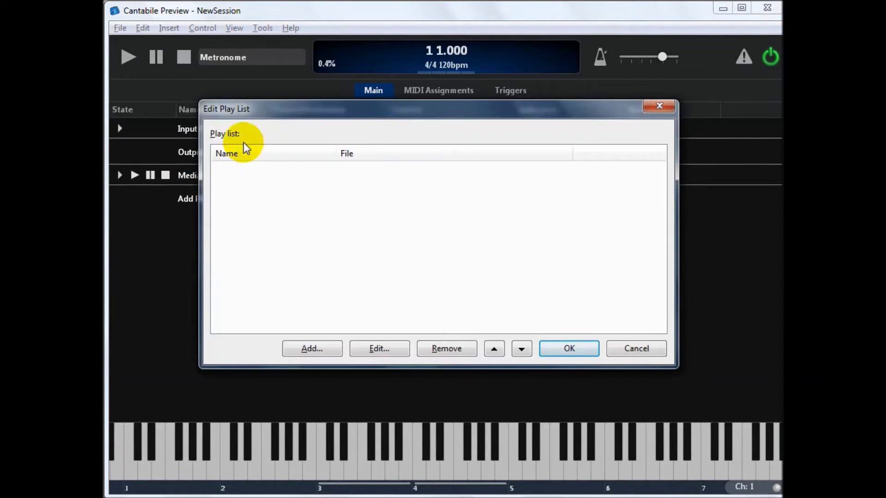
pyautogui.moveTo(275, 113); pyautogui.dragTo(298, 66)
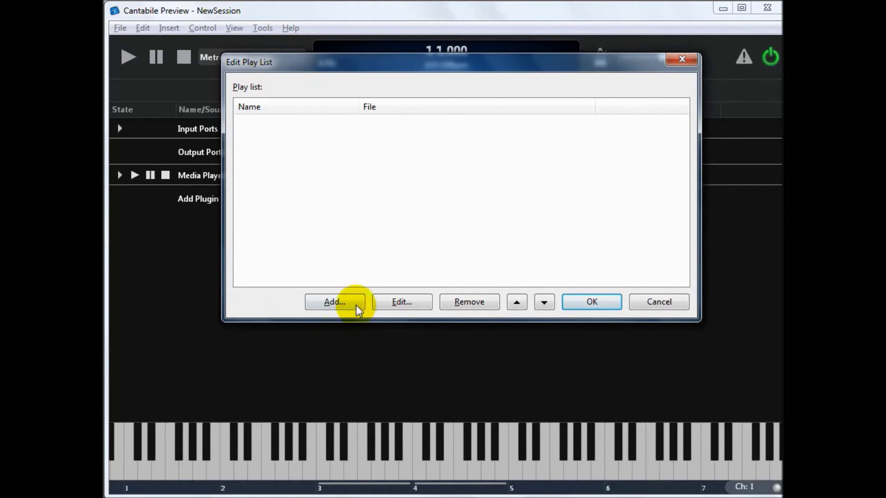
# Add every media file from 01 Lonely Boy.wav through Waldstein.mid to the play list.
pyautogui.click(356, 308)
pyautogui.click(372, 183)
pyautogui.keyDown('ctrl'); pyautogui.click(419, 167); pyautogui.keyUp('ctrl')
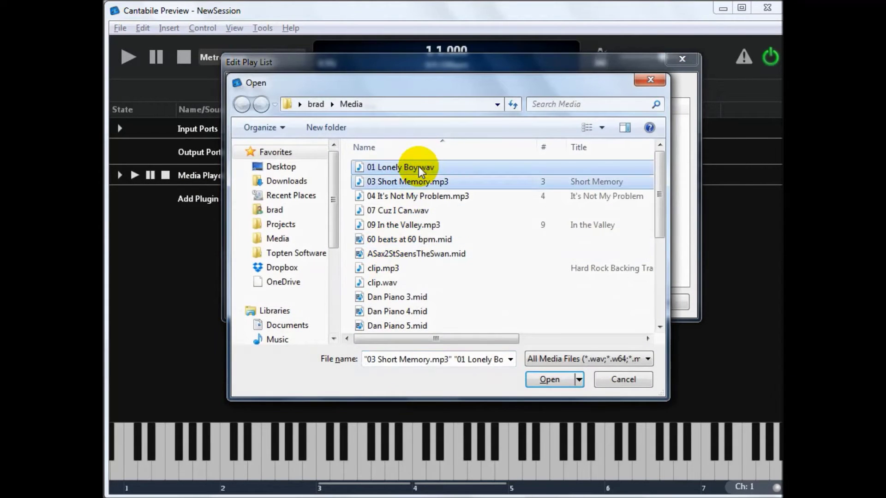
pyautogui.hotkey('shift', 'Down')
pyautogui.hotkey('shift', 'Down')
pyautogui.hotkey('shift', 'Down')
pyautogui.hotkey('shift', 'Down')
pyautogui.hotkey('shift', 'Down')
pyautogui.hotkey('shift', 'Down')
pyautogui.hotkey('shift', 'Down')
pyautogui.hotkey('shift', 'Down')
pyautogui.hotkey('shift', 'Down')
pyautogui.hotkey('shift', 'Down')
pyautogui.hotkey('shift', 'Down')
pyautogui.hotkey('shift', 'Down')
pyautogui.hotkey('shift', 'Down')
pyautogui.hotkey('shift', 'Down')
pyautogui.hotkey('shift', 'Down')
pyautogui.hotkey('shift', 'Down')
pyautogui.hotkey('shift', 'Down')
pyautogui.hotkey('shift', 'Down')
pyautogui.hotkey('shift', 'Down')
pyautogui.hotkey('shift', 'Down')
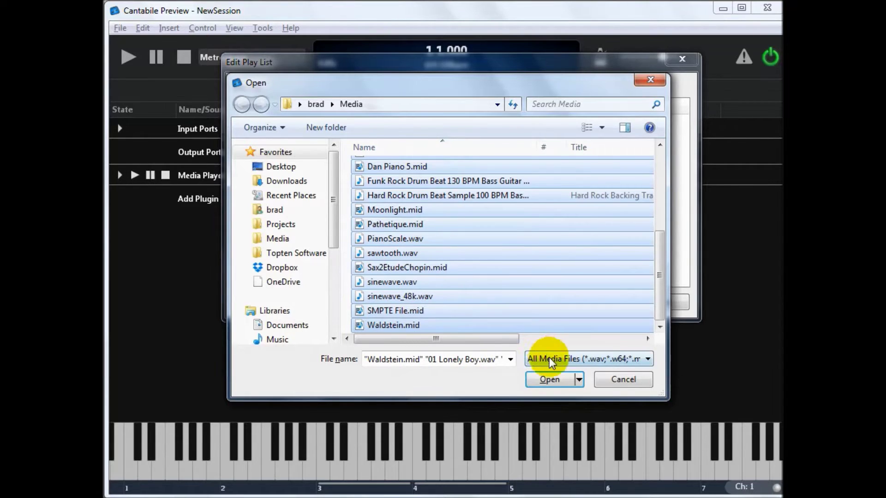
pyautogui.click(552, 377)
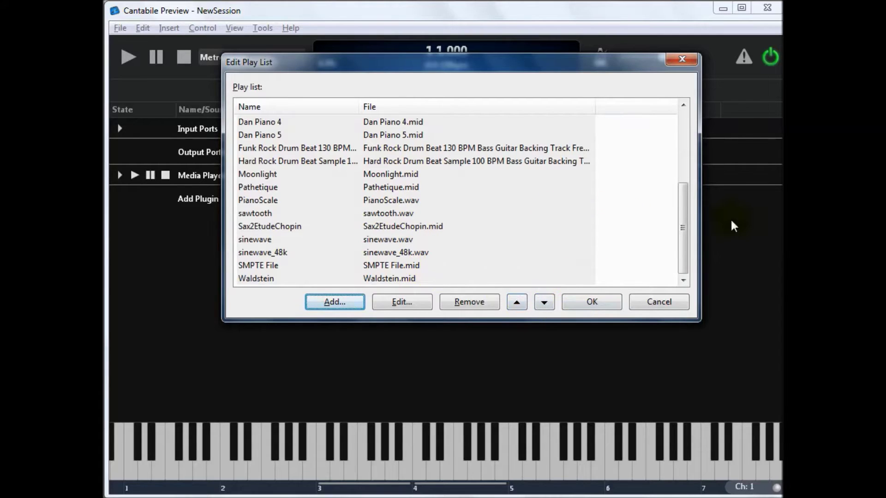
pyautogui.moveTo(683, 230); pyautogui.dragTo(678, 149)
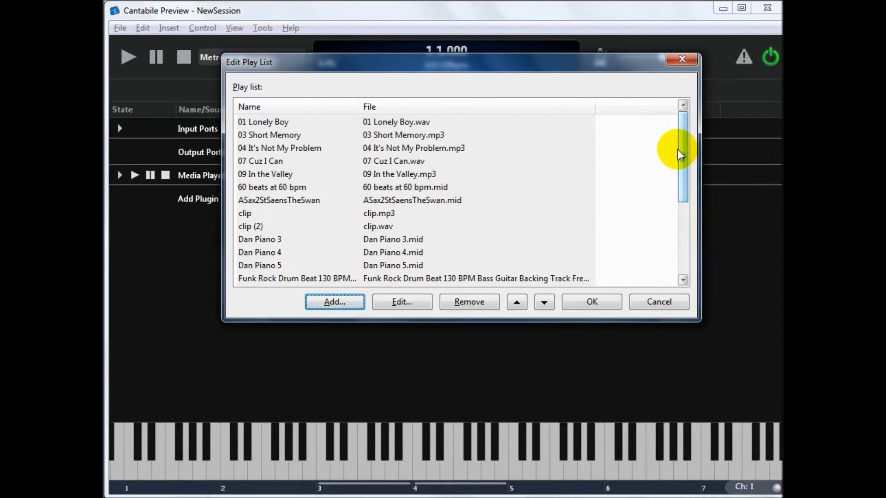
pyautogui.click(572, 306)
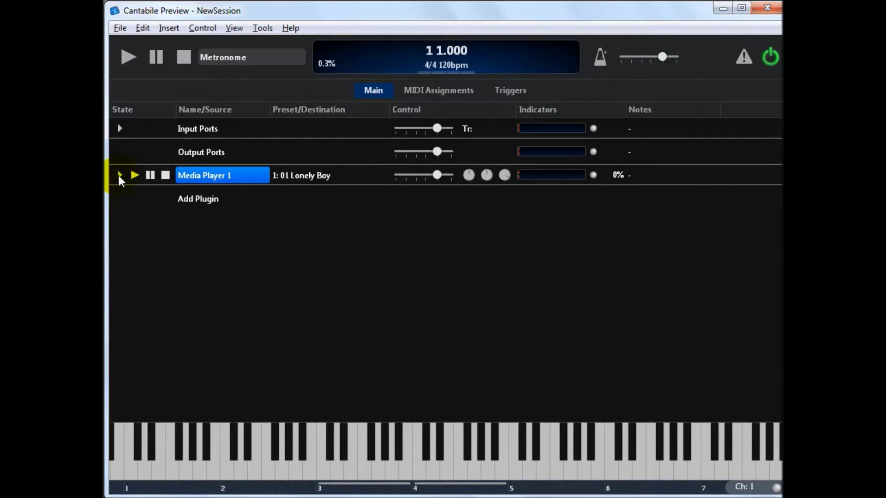
# Route Media Player 1's Stereo Out to OutputPort - Main Speakers.
pyautogui.click(121, 175)
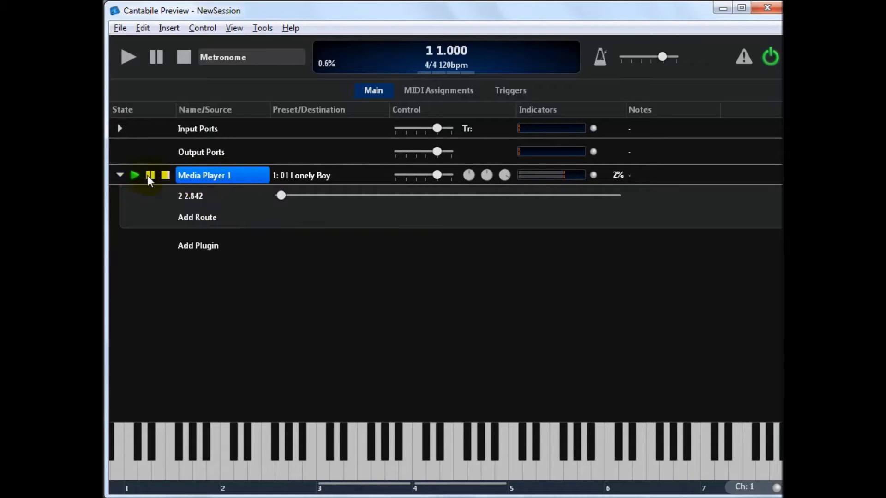
pyautogui.click(164, 176)
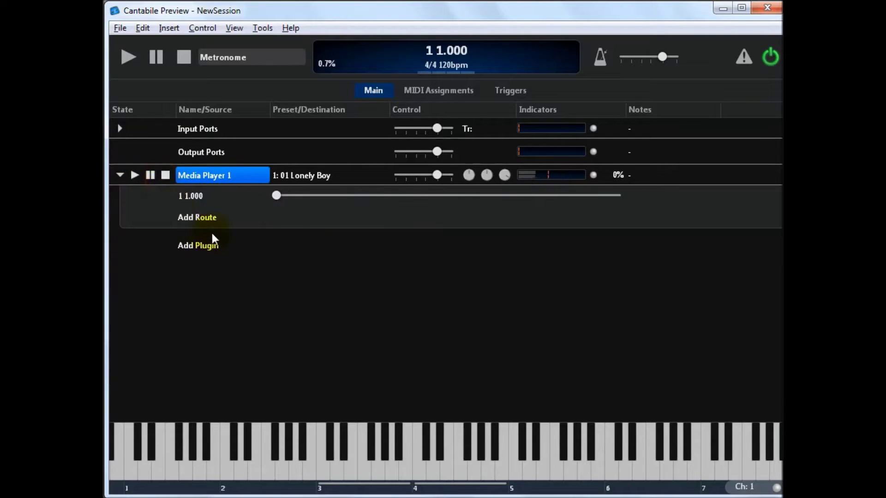
pyautogui.click(226, 217)
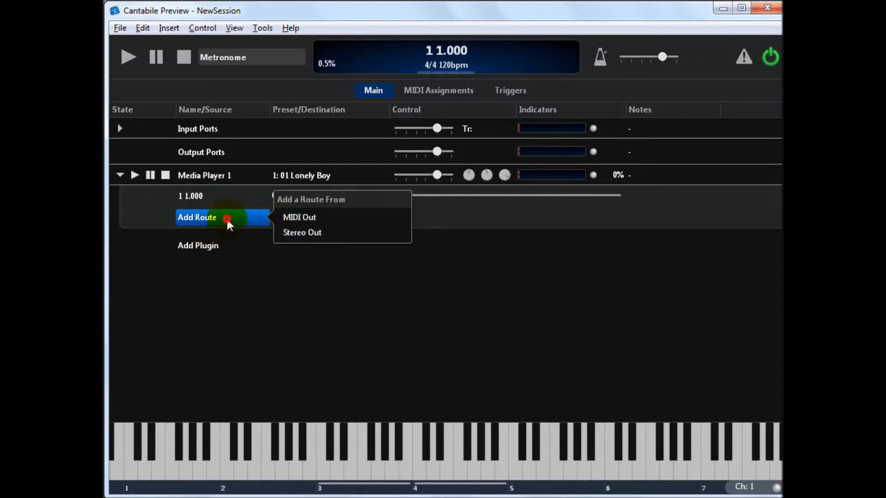
pyautogui.click(321, 233)
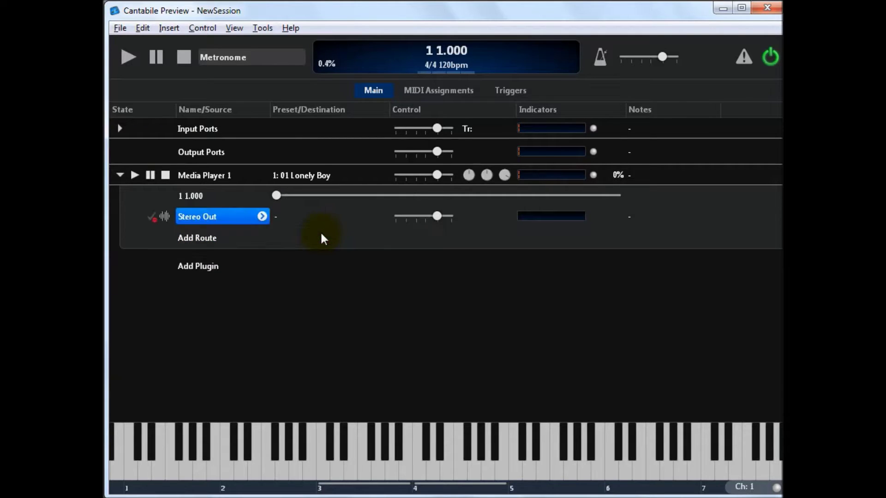
pyautogui.click(300, 215)
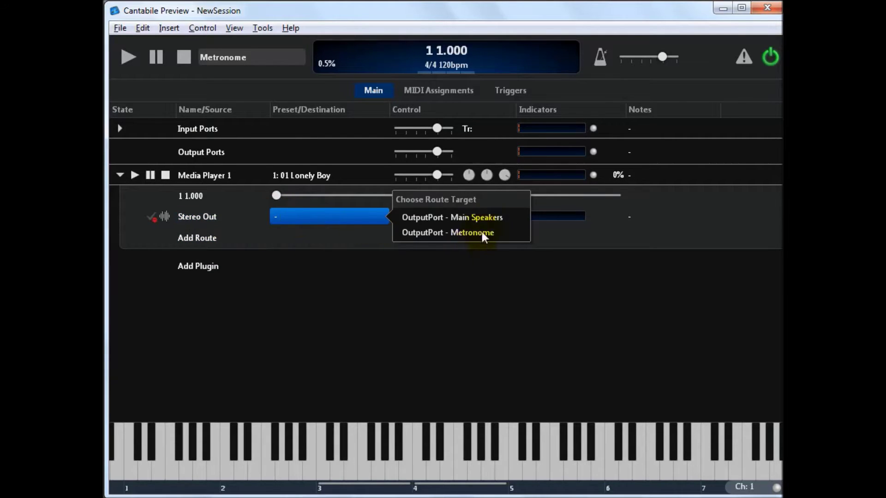
pyautogui.click(491, 219)
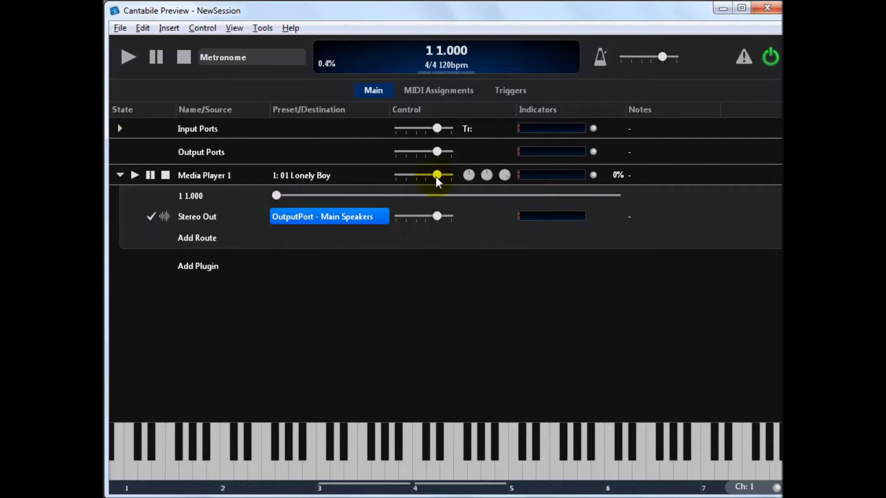
# Lower the player's gain to about -2.6 dB and briefly play 01 Lonely Boy.
pyautogui.moveTo(436, 176); pyautogui.dragTo(443, 202)
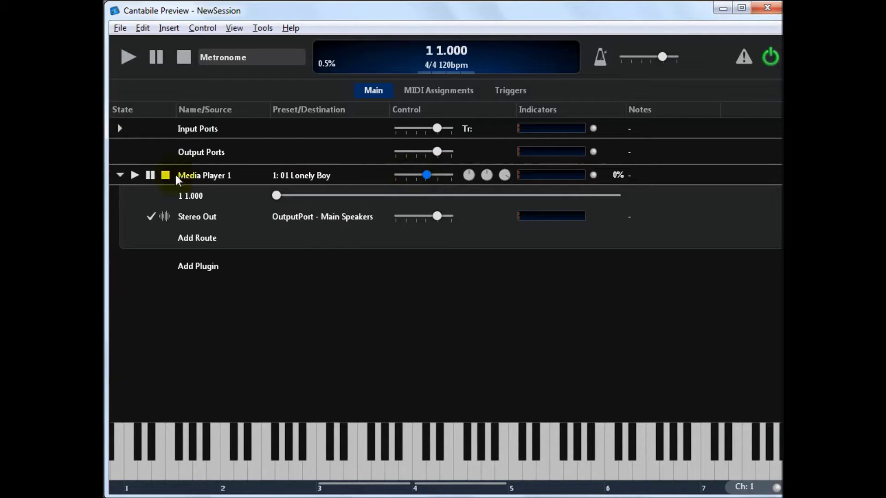
pyautogui.click(134, 175)
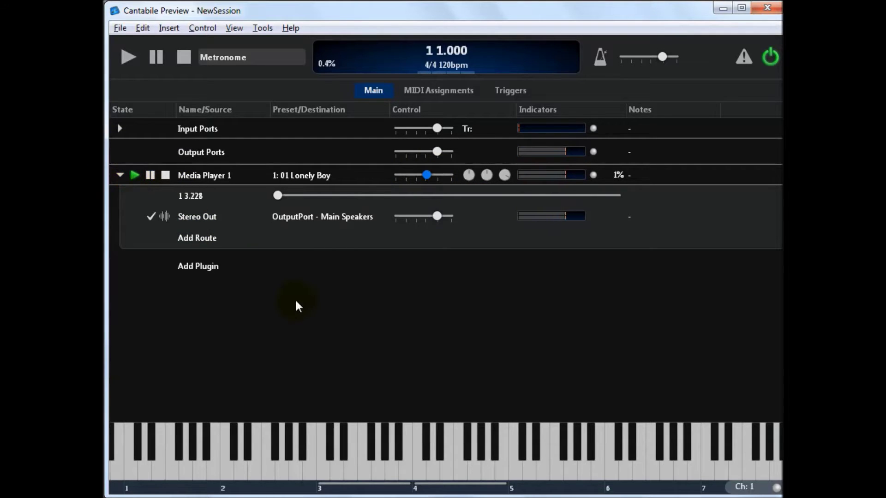
pyautogui.click(164, 178)
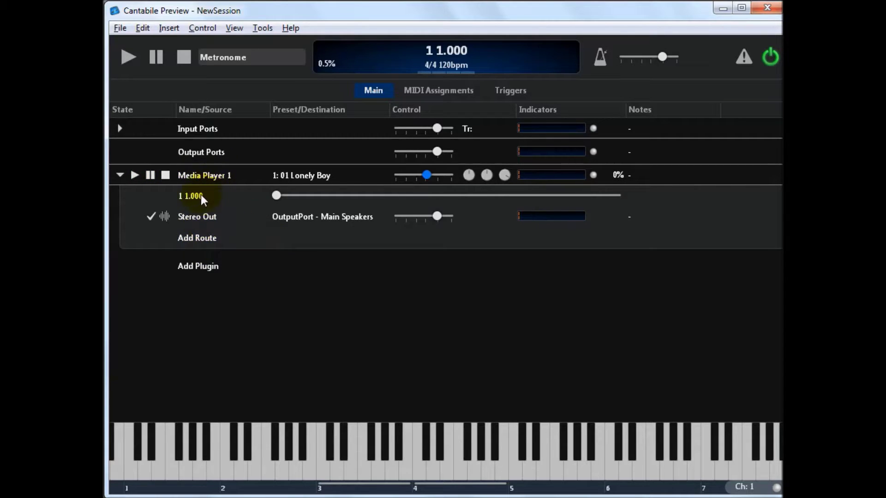
# Add an mda Piano plugin and route the player's MIDI Out to mda Piano 1 - MIDI In.
pyautogui.click(196, 239)
pyautogui.click(340, 237)
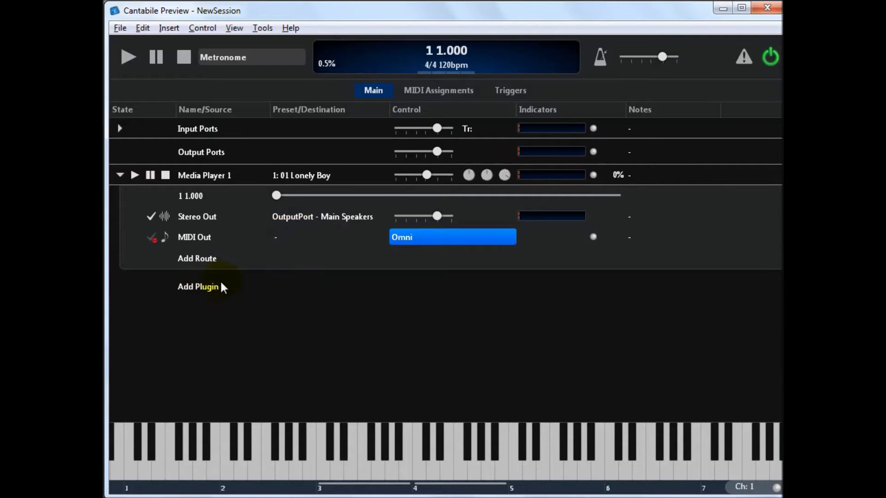
pyautogui.click(216, 283)
pyautogui.write('mda pi')
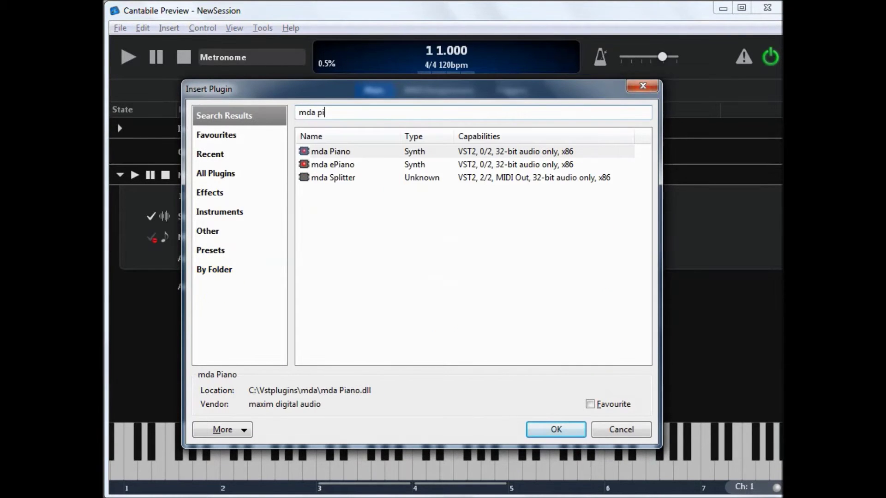
pyautogui.write('an')
pyautogui.press('Return')
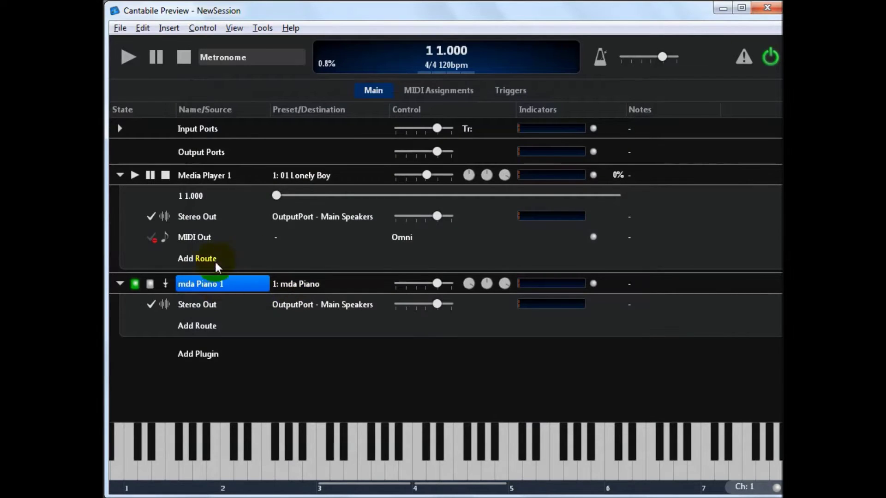
pyautogui.click(121, 284)
pyautogui.click(298, 234)
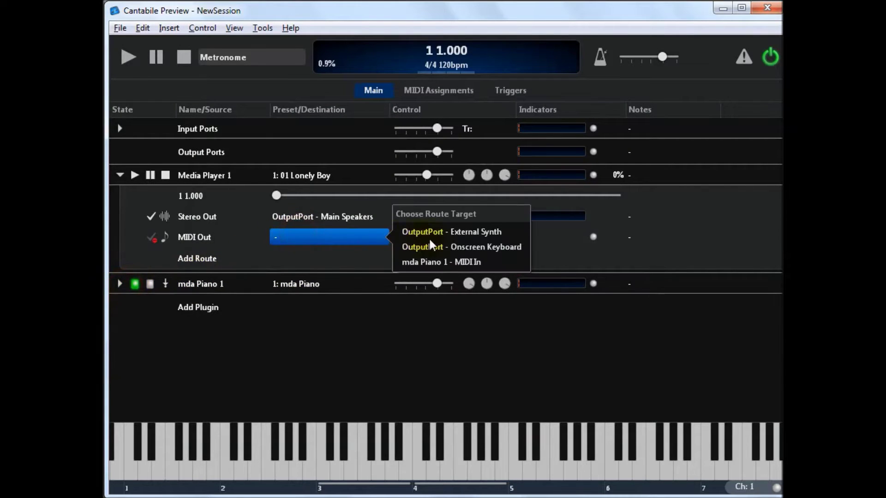
pyautogui.click(442, 262)
# Play 23: Waldstein through the piano, raising its gain to +4.7 dB, then stop.
pyautogui.click(300, 176)
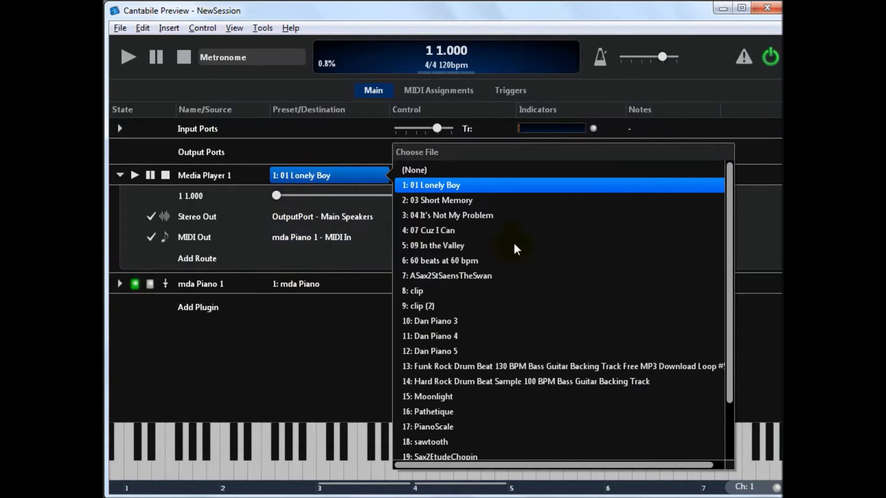
pyautogui.scroll(-2, 511, 314)
pyautogui.click(432, 450)
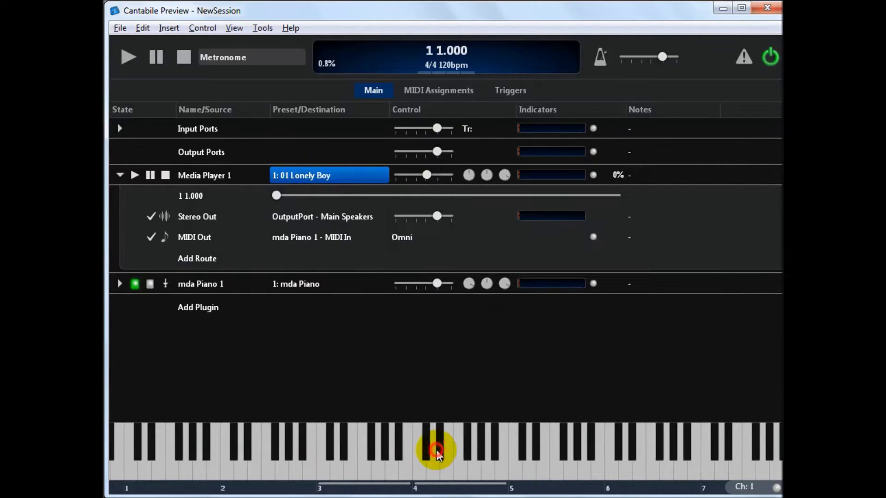
pyautogui.click(135, 173)
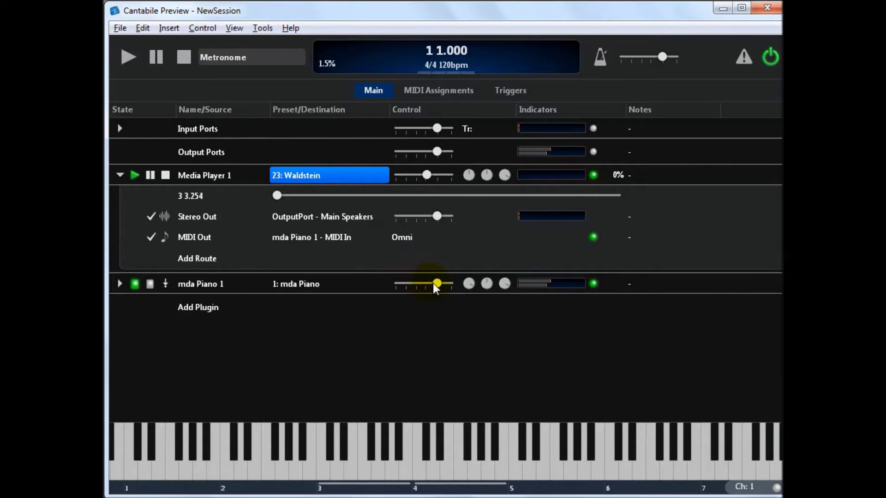
pyautogui.moveTo(436, 283); pyautogui.dragTo(482, 309)
pyautogui.click(180, 215)
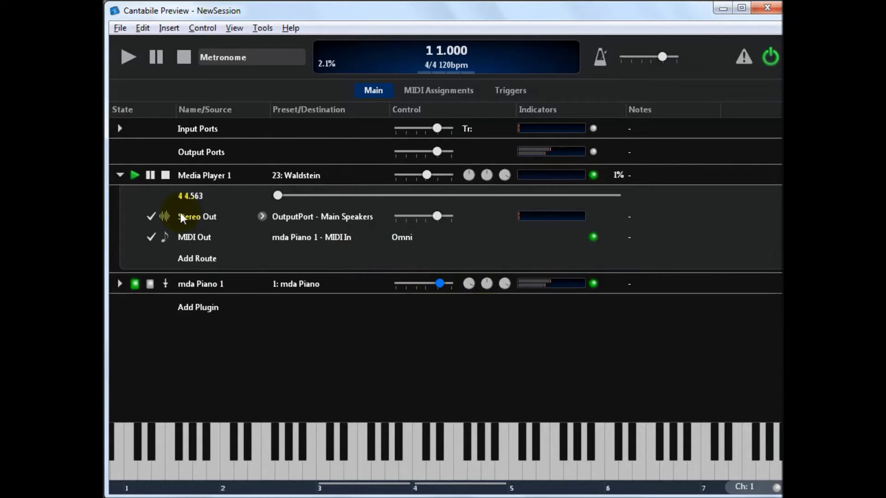
pyautogui.click(167, 177)
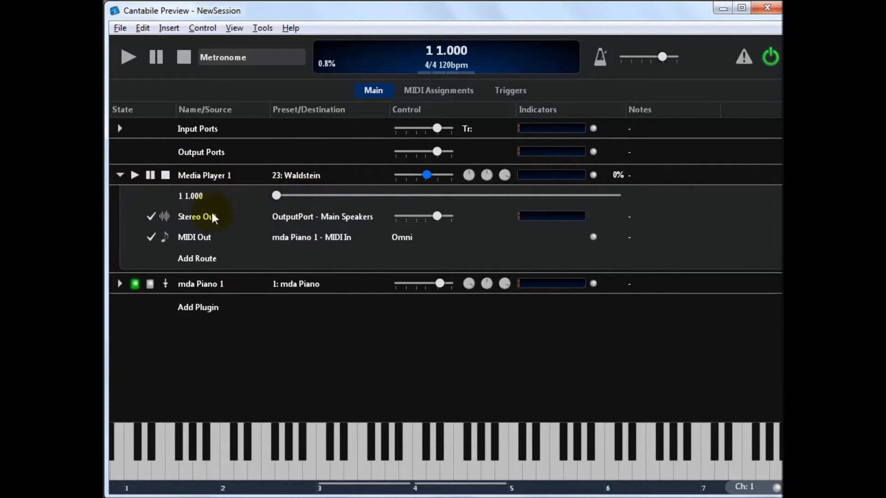
# Test playback from a later position, then jump to bar 56 and play from there.
pyautogui.moveTo(279, 196); pyautogui.dragTo(404, 198)
pyautogui.click(135, 175)
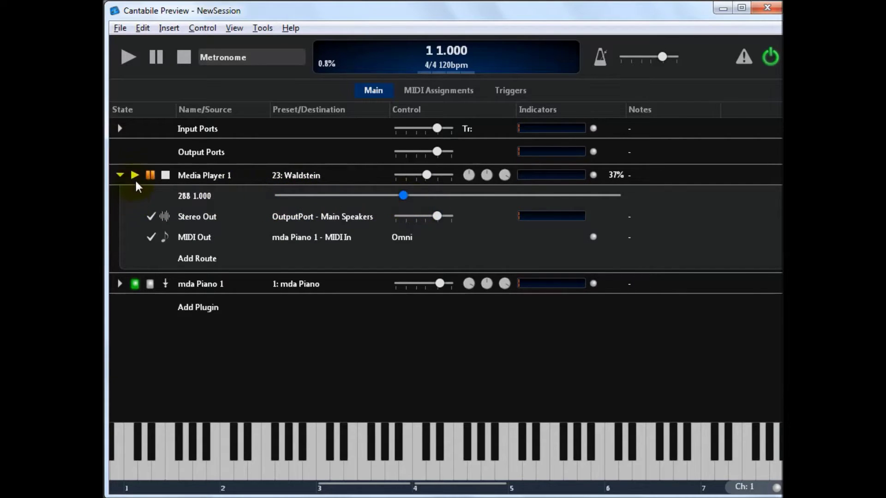
pyautogui.click(165, 176)
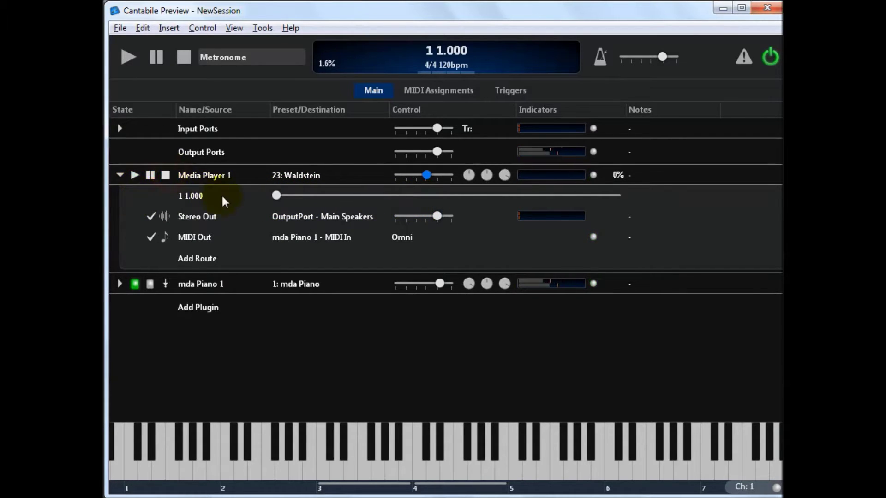
pyautogui.doubleClick(219, 194)
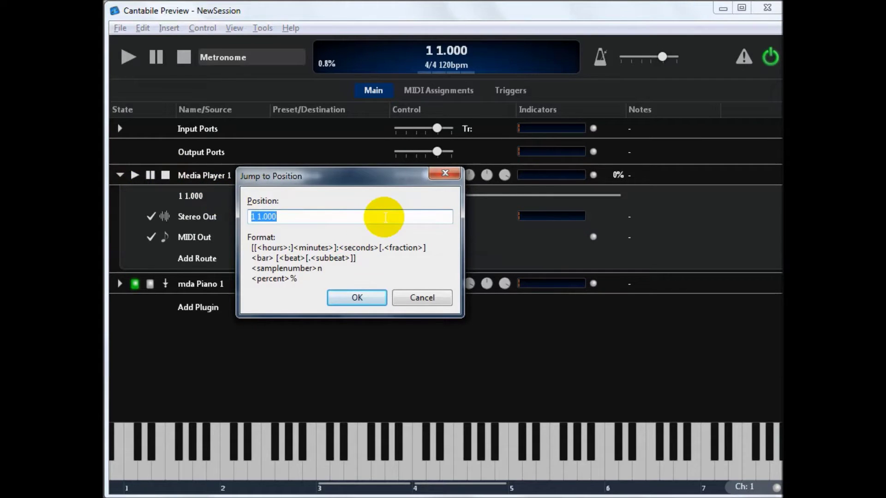
pyautogui.write('56')
pyautogui.press('Return')
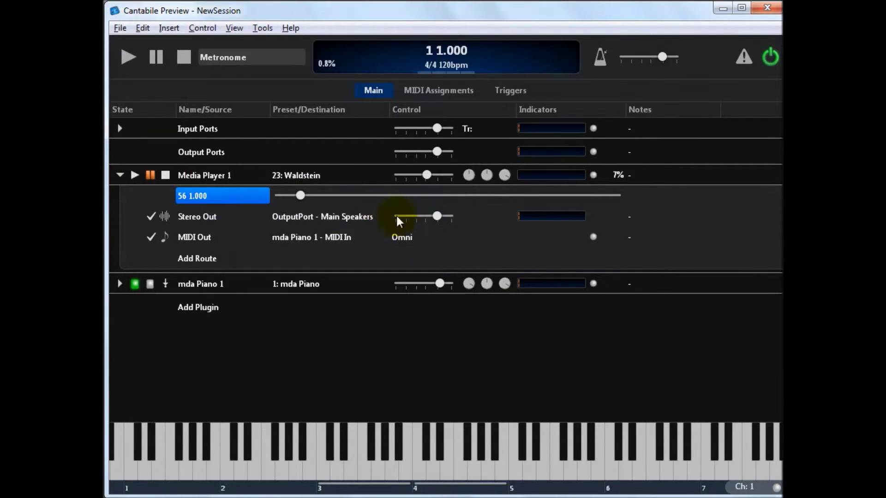
pyautogui.click(132, 176)
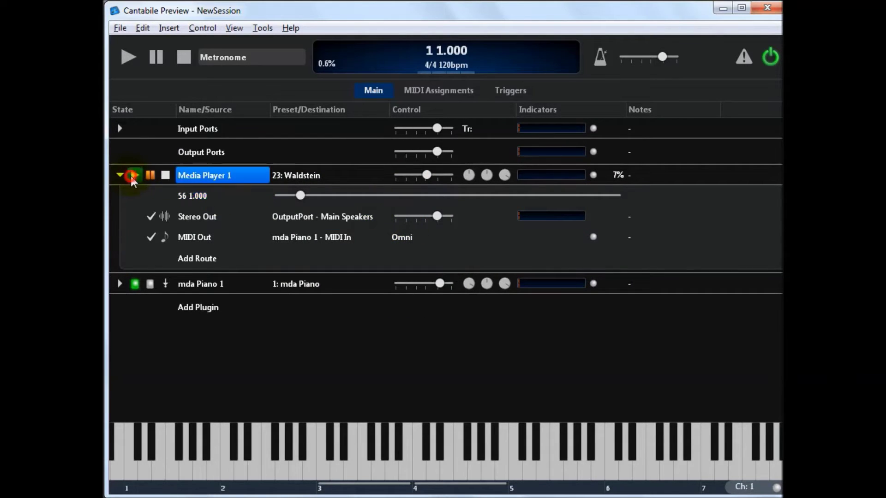
pyautogui.click(165, 176)
# Jump the playback position to 10% of the file.
pyautogui.click(198, 196)
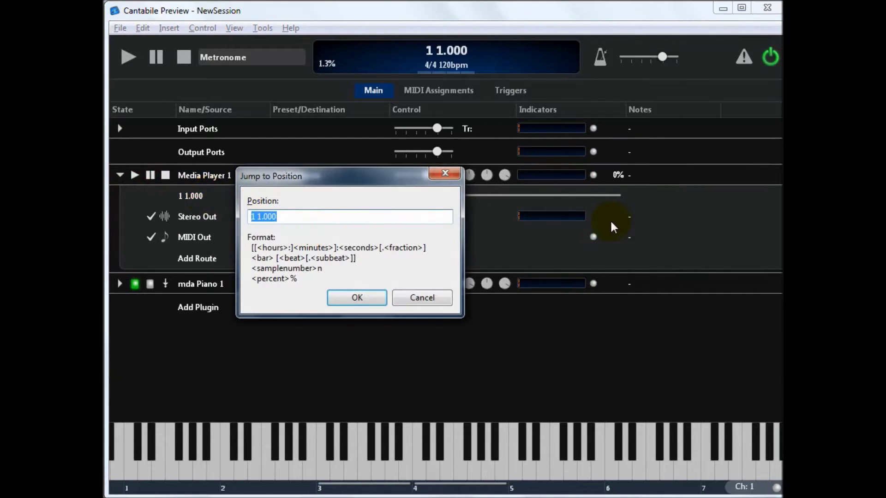
pyautogui.write('10%')
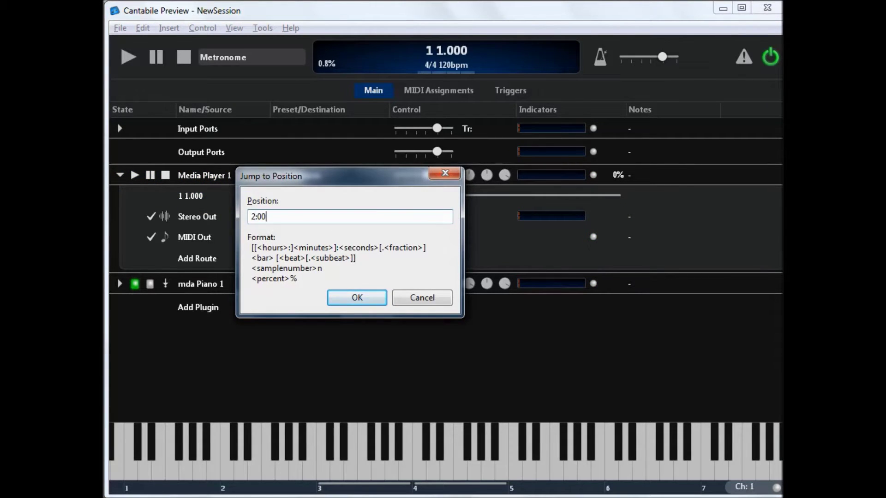
pyautogui.press('Return')
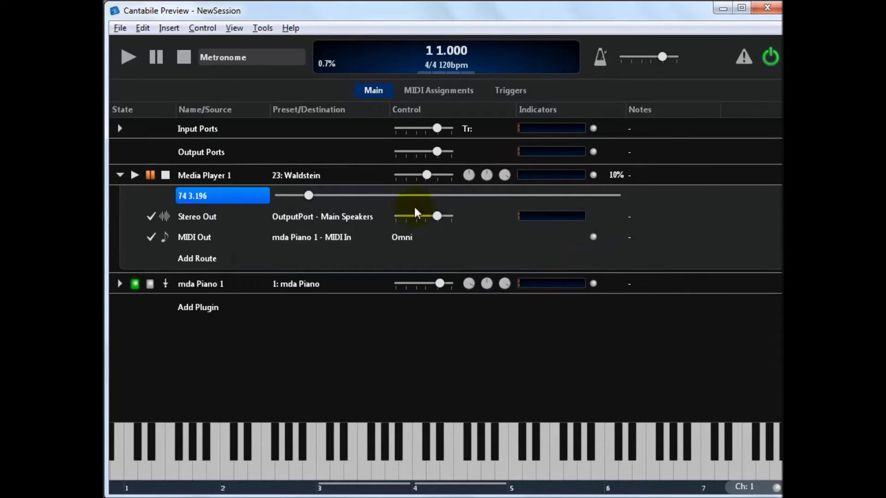
# Show the position readout as real time and test playback from the two-minute mark.
pyautogui.rightClick(229, 181)
pyautogui.click(215, 194)
pyautogui.rightClick(214, 196)
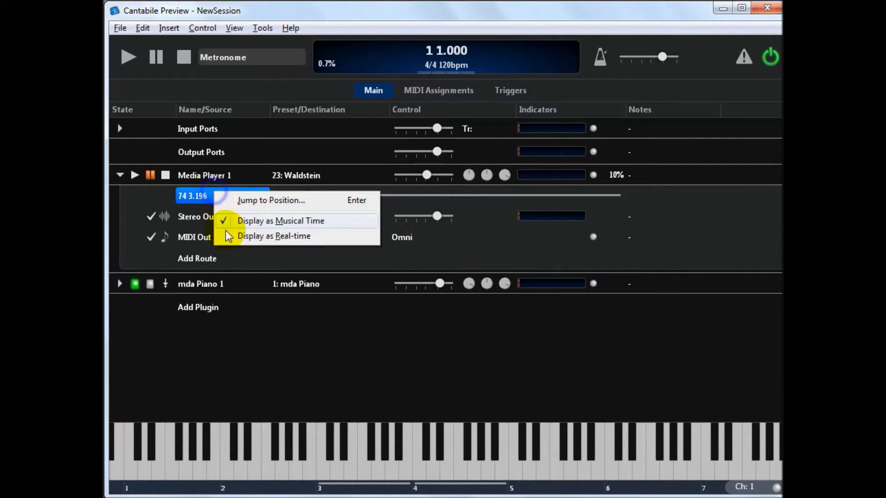
pyautogui.click(301, 234)
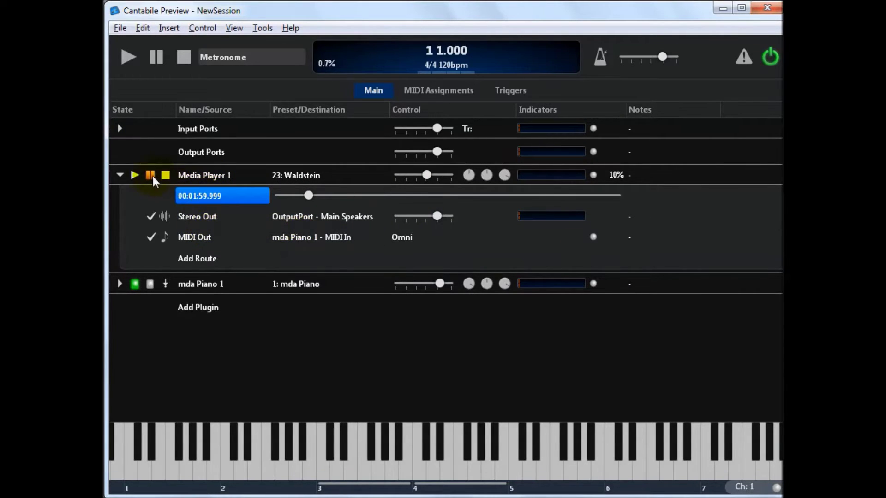
pyautogui.click(134, 174)
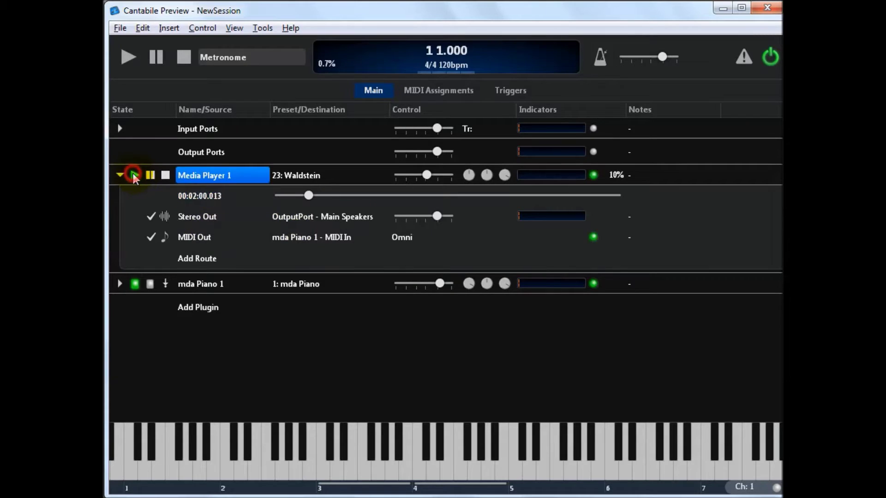
pyautogui.click(167, 177)
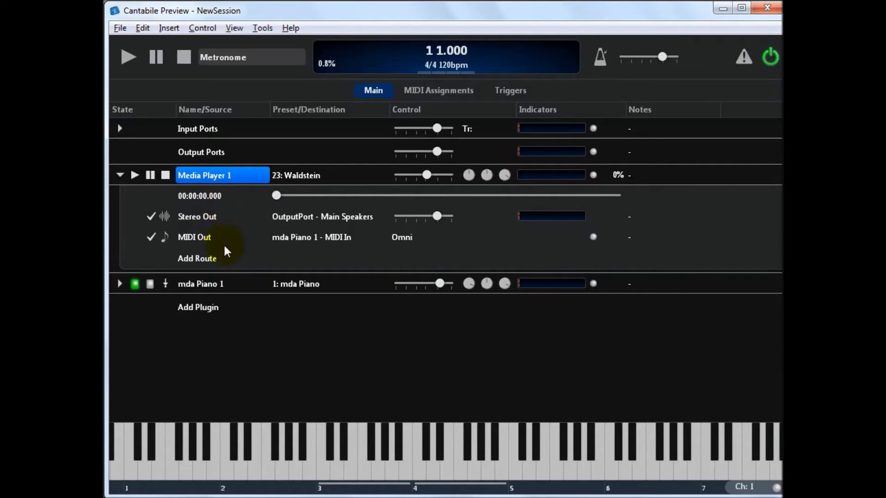
pyautogui.rightClick(231, 186)
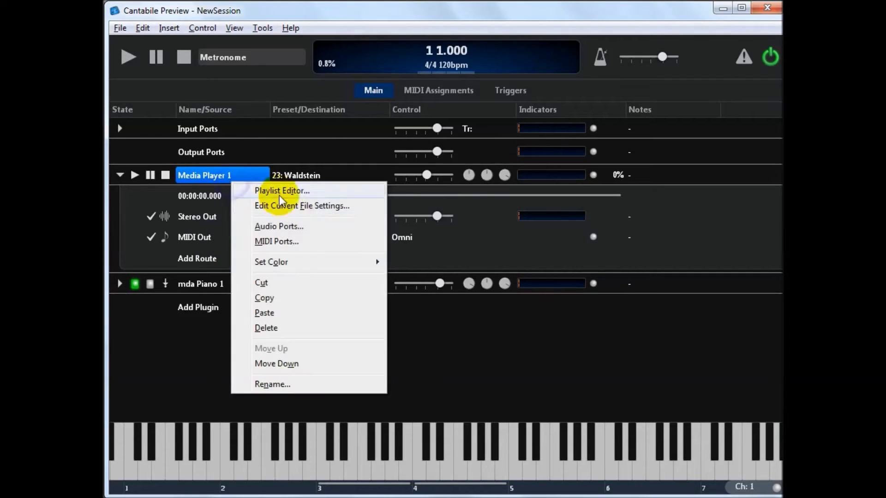
# Add a new audio output port named Tick Track to Media Player 1.
pyautogui.click(312, 228)
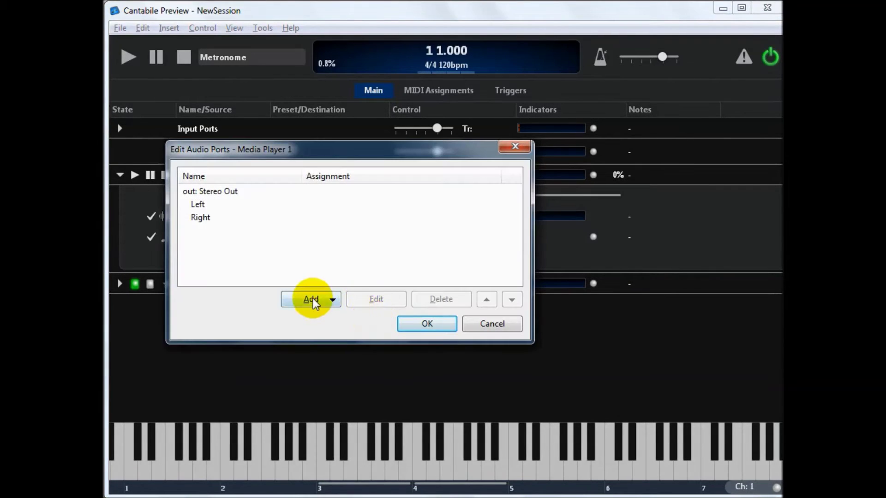
pyautogui.click(310, 299)
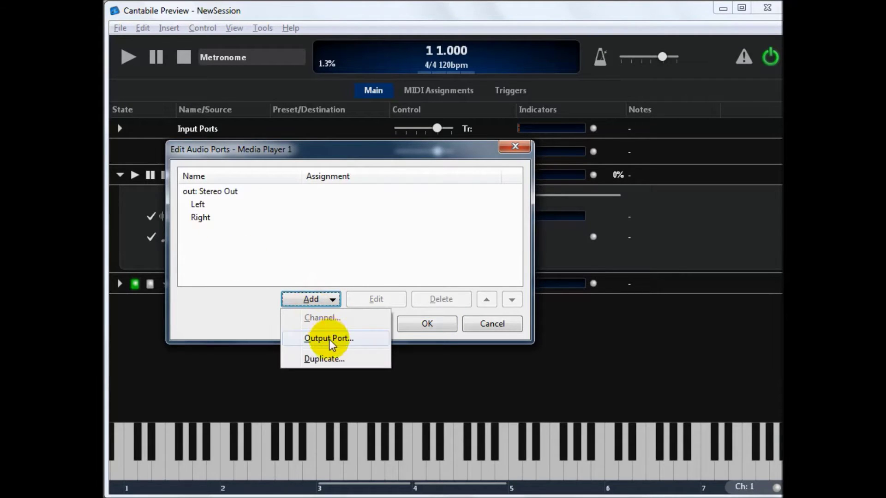
pyautogui.click(339, 340)
pyautogui.write('Tick Tr')
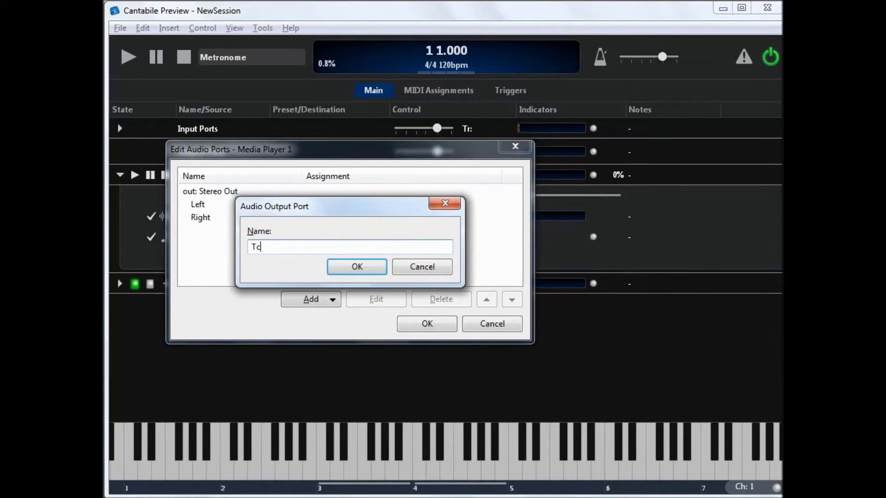
pyautogui.write('ack')
pyautogui.press('Return')
# Delete Tick Track's Left channel, rename the remaining channel to Signal, and save.
pyautogui.click(300, 243)
pyautogui.click(445, 299)
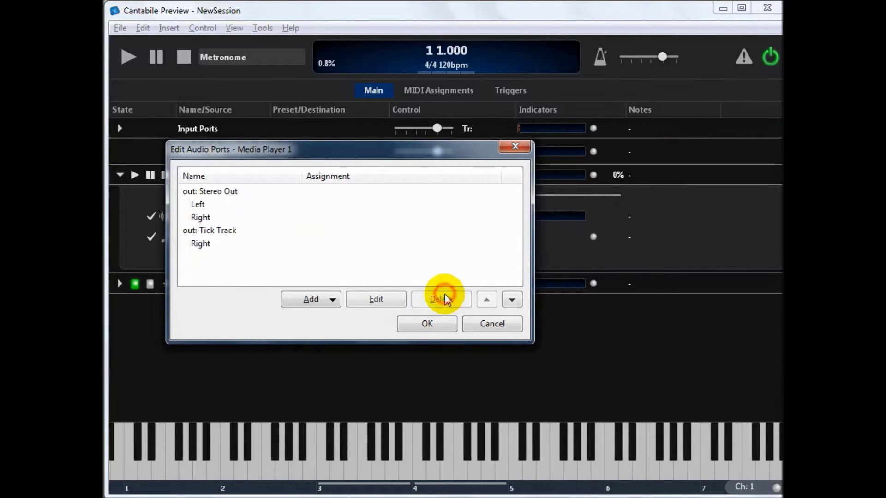
pyautogui.doubleClick(293, 247)
pyautogui.write('Sign')
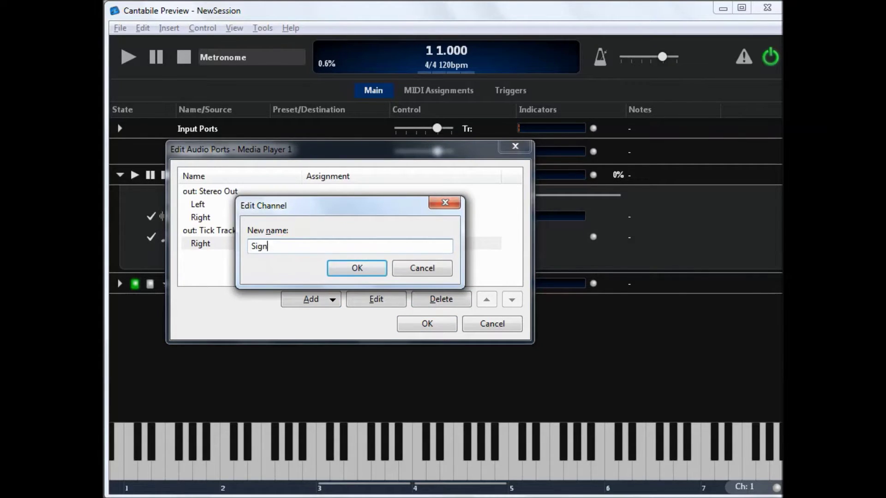
pyautogui.write('al')
pyautogui.press('Return')
pyautogui.click(427, 324)
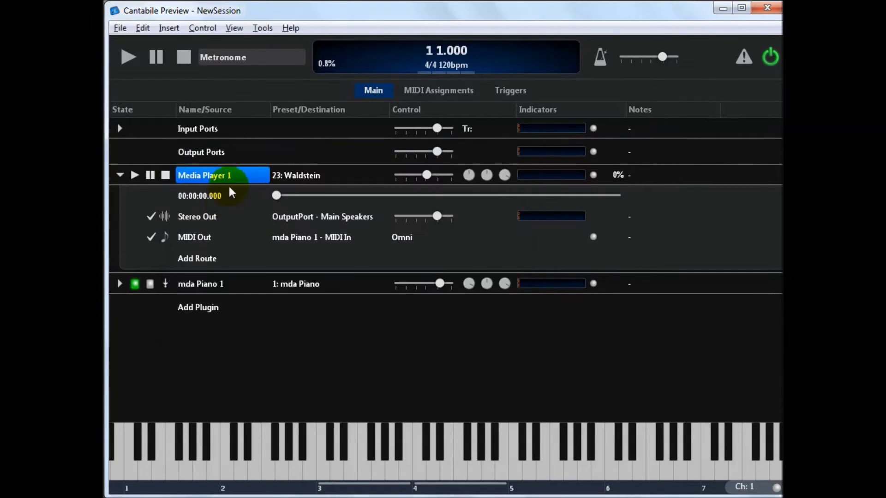
# Open the file properties of 01 Lonely Boy in the playlist editor.
pyautogui.rightClick(234, 179)
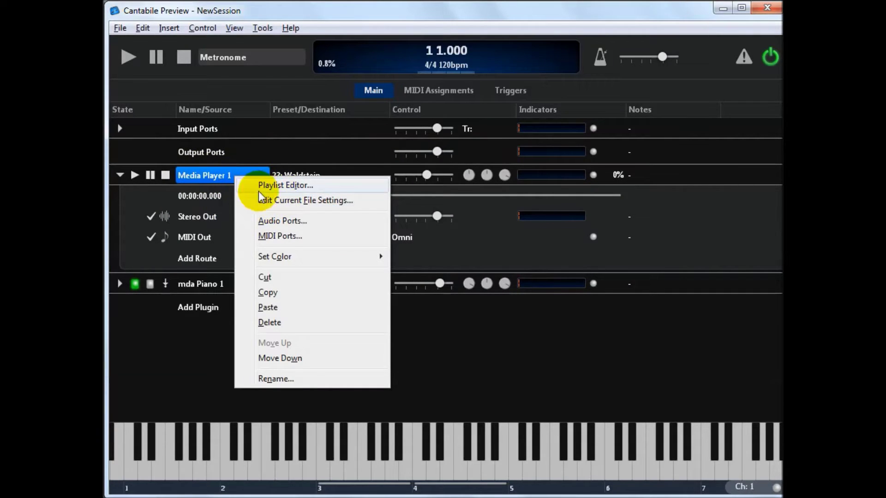
pyautogui.click(286, 186)
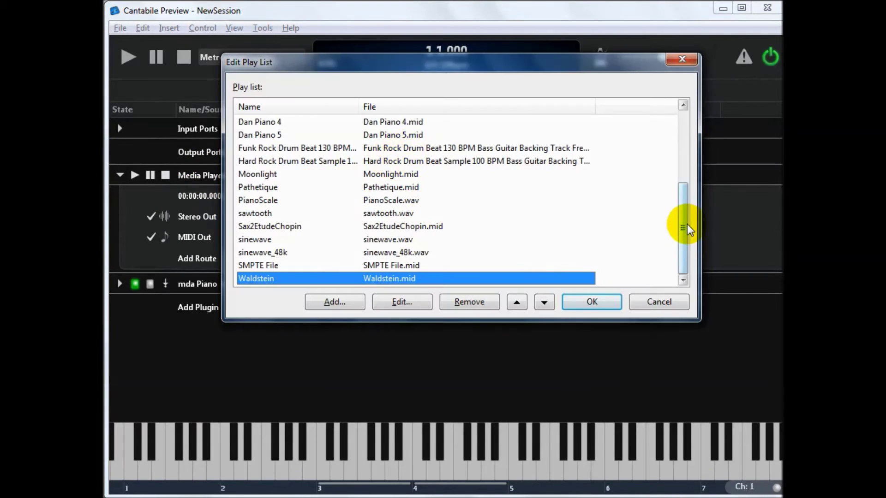
pyautogui.moveTo(687, 224); pyautogui.dragTo(685, 132)
pyautogui.click(426, 123)
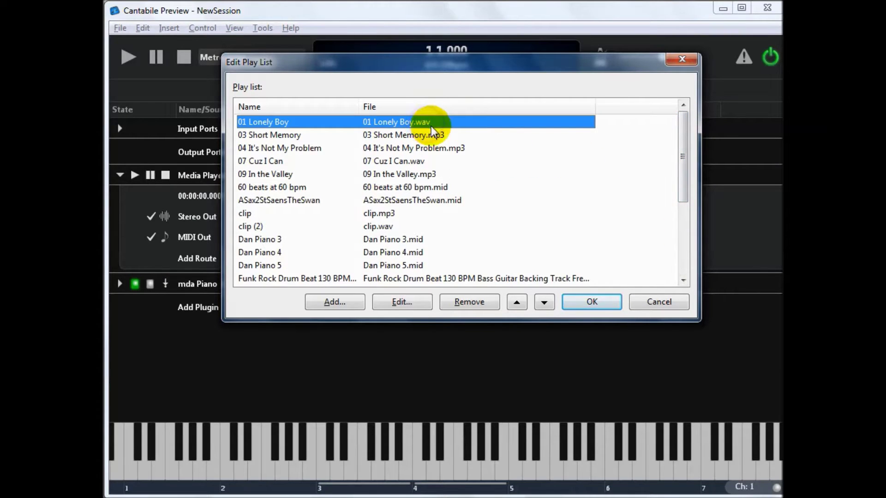
pyautogui.click(395, 305)
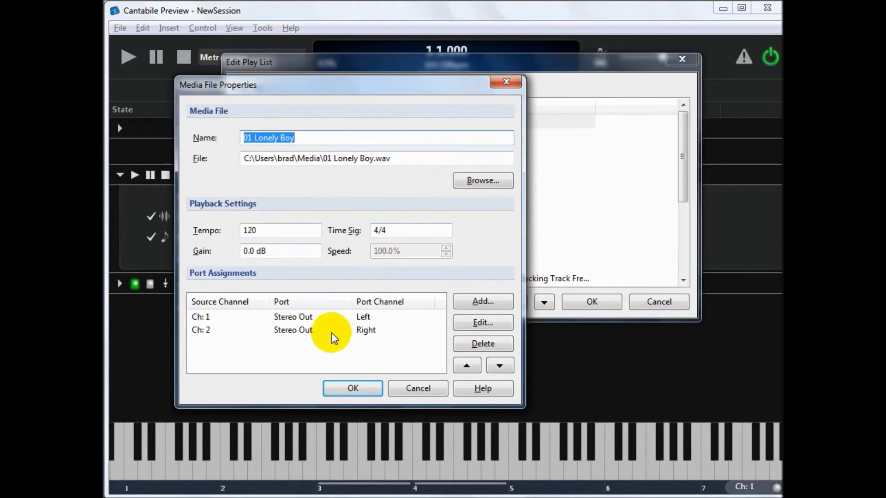
# Add a Ch 1 assignment to Tick Track / Signal and confirm all dialogs.
pyautogui.click(481, 305)
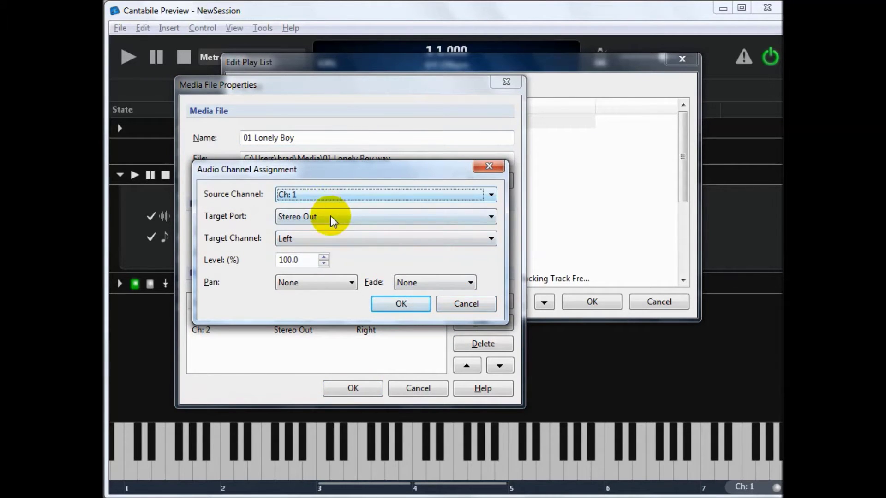
pyautogui.click(330, 215)
pyautogui.click(330, 239)
pyautogui.click(330, 240)
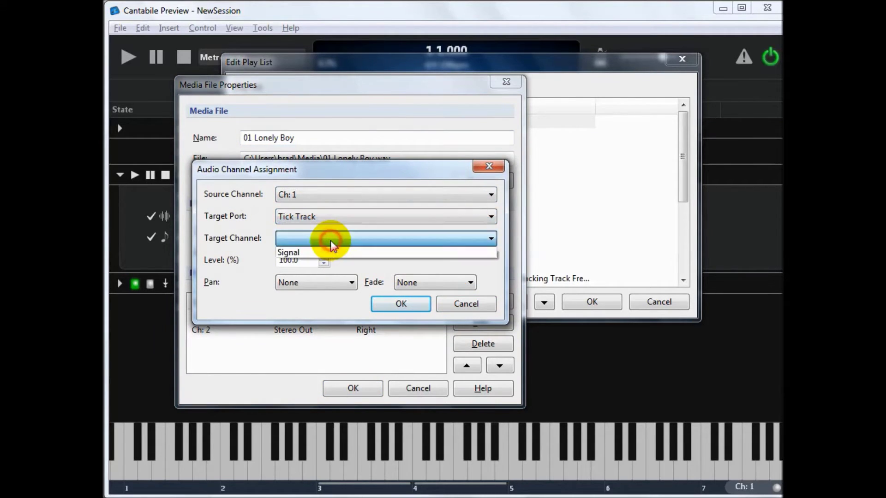
pyautogui.click(329, 249)
pyautogui.click(415, 310)
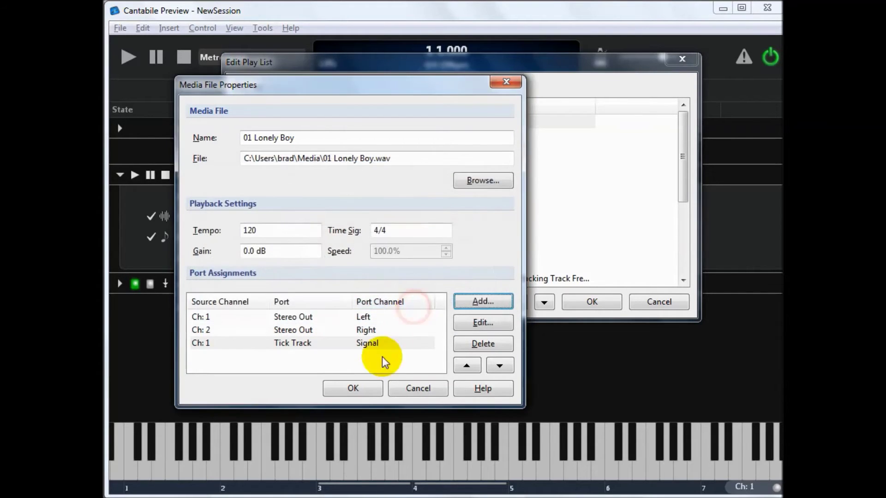
pyautogui.click(354, 388)
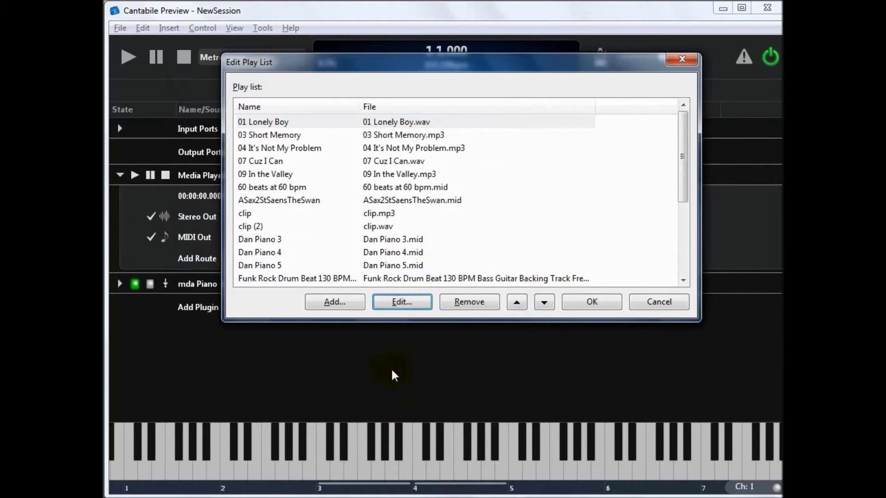
pyautogui.click(595, 305)
pyautogui.click(321, 175)
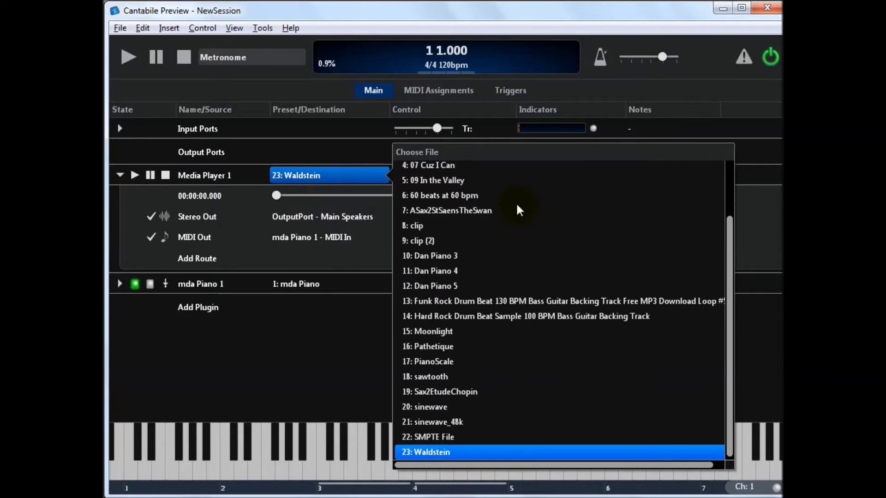
# Load 01 Lonely Boy and route the Tick Track port to OutputPort - Metronome.
pyautogui.scroll(3, 515, 202)
pyautogui.click(469, 184)
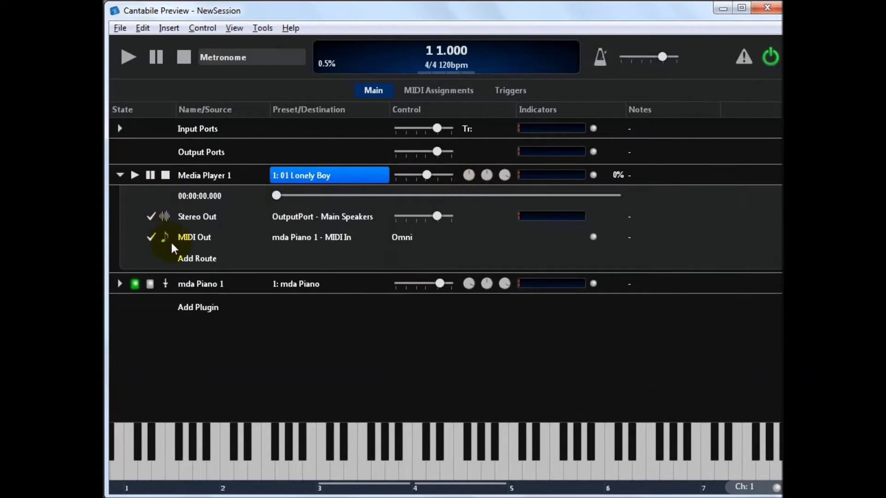
pyautogui.click(198, 257)
pyautogui.click(305, 283)
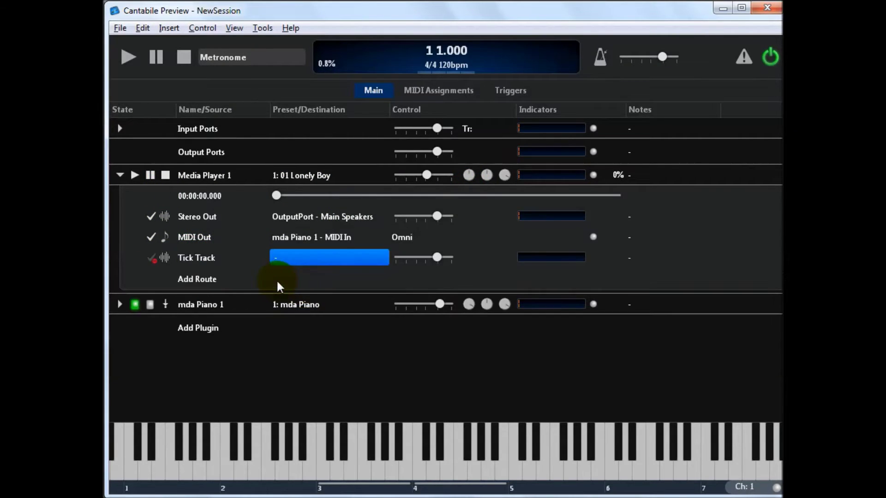
pyautogui.click(358, 260)
pyautogui.click(479, 274)
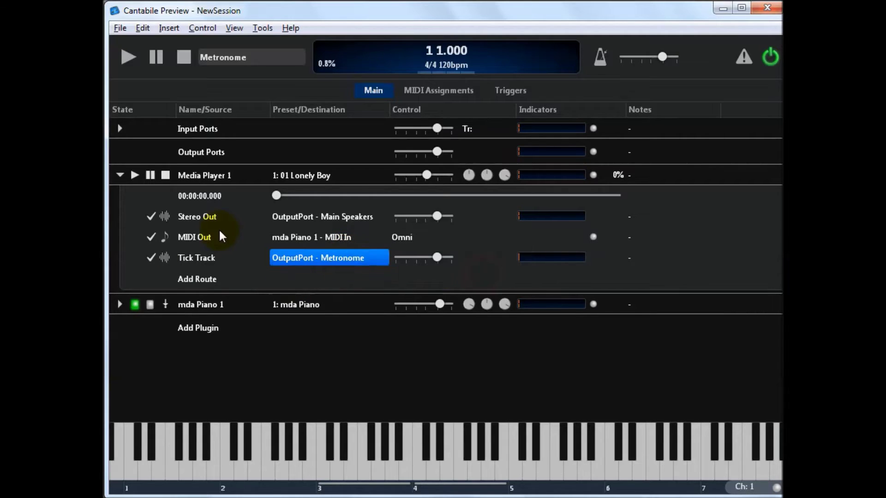
# Disable the Stereo Out and MIDI Out routes, then test-play 01 Lonely Boy and stop.
pyautogui.click(150, 216)
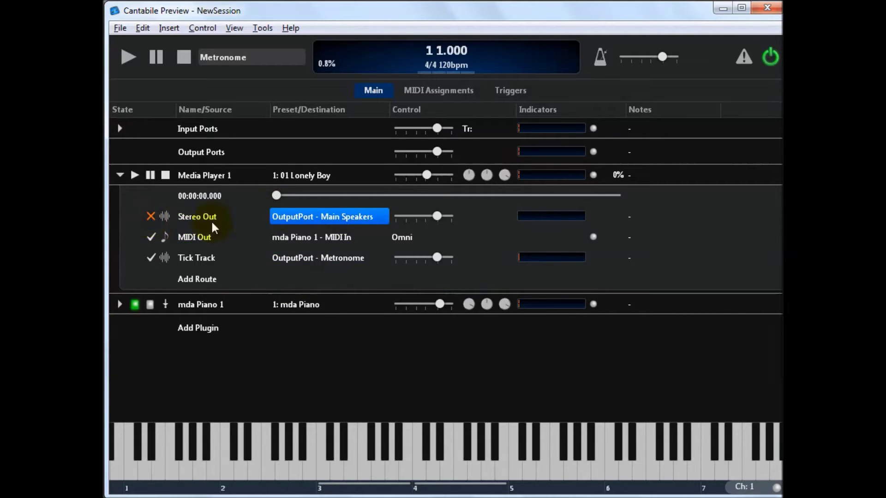
pyautogui.click(151, 237)
pyautogui.click(135, 175)
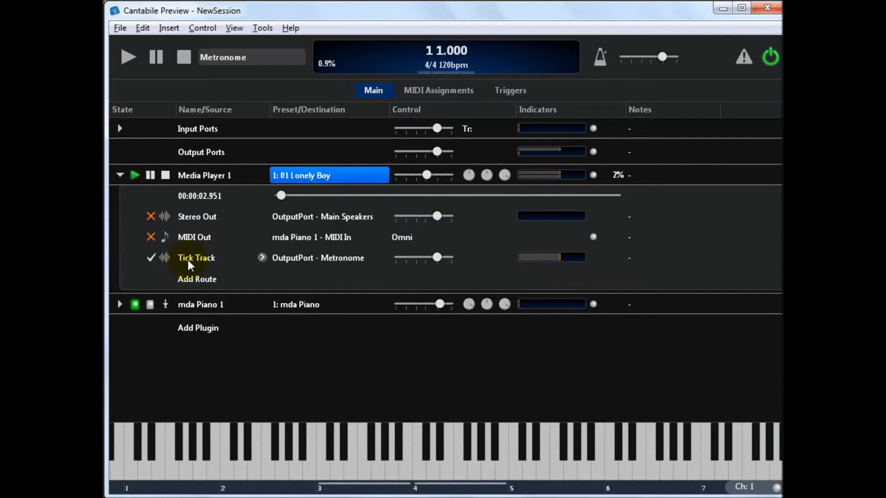
pyautogui.click(165, 175)
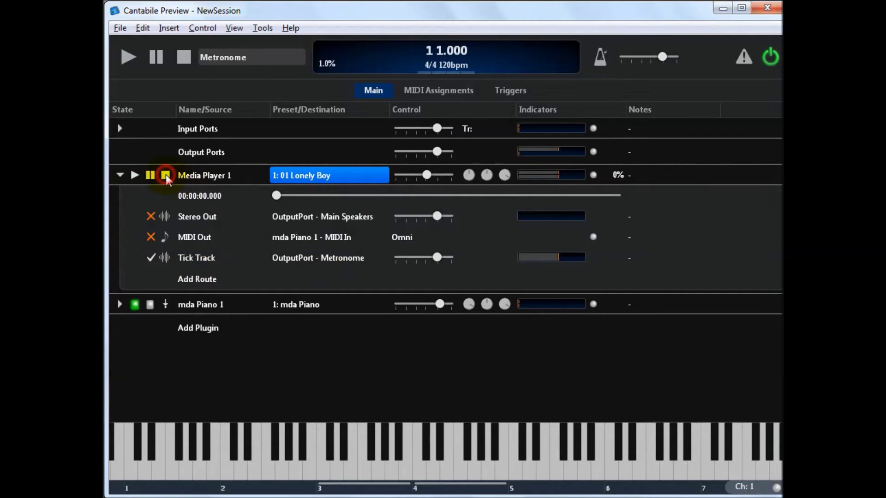
pyautogui.click(195, 279)
# Rename Media Player 1's MIDI Out port to Piano.
pyautogui.click(198, 216)
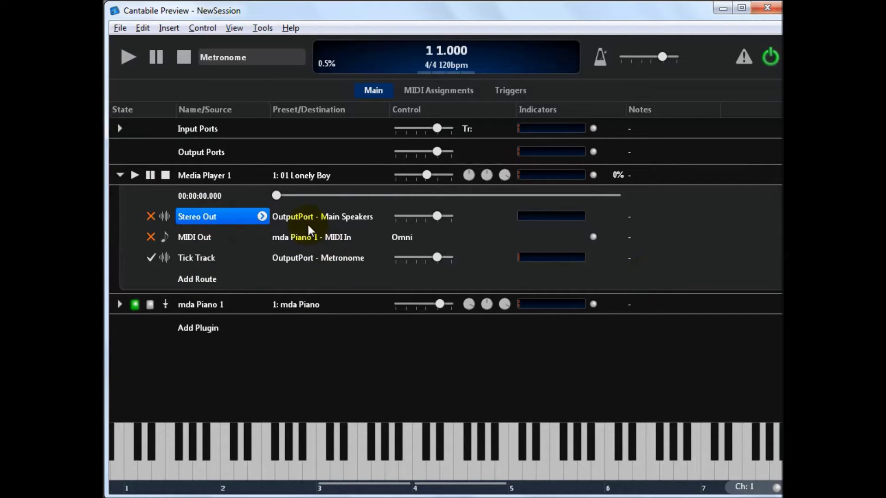
pyautogui.click(237, 175)
pyautogui.rightClick(237, 175)
pyautogui.click(294, 240)
pyautogui.click(428, 301)
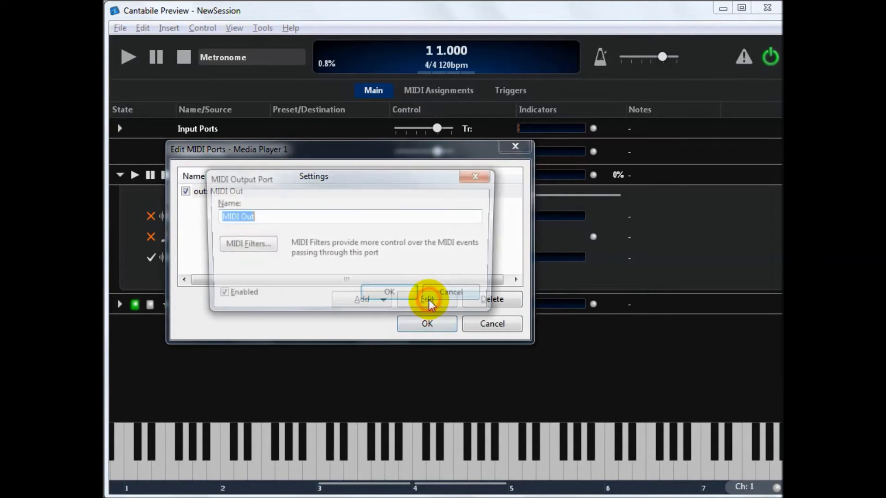
pyautogui.write('Piano')
pyautogui.press('Return')
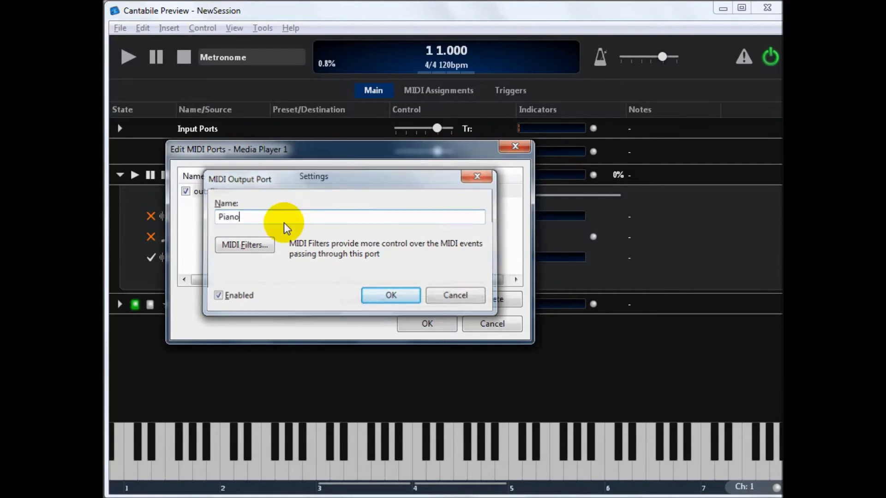
# Add a second MIDI output port named Sax and apply the changes.
pyautogui.click(378, 303)
pyautogui.click(378, 317)
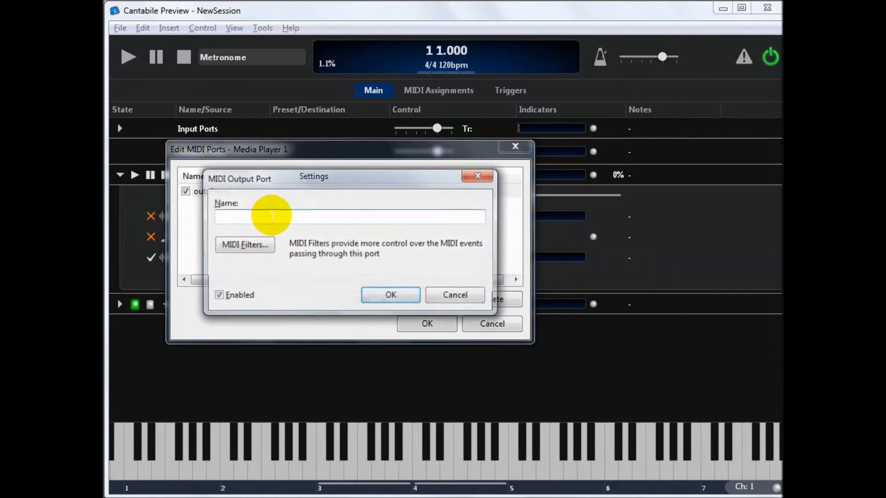
pyautogui.write('Sax')
pyautogui.press('Return')
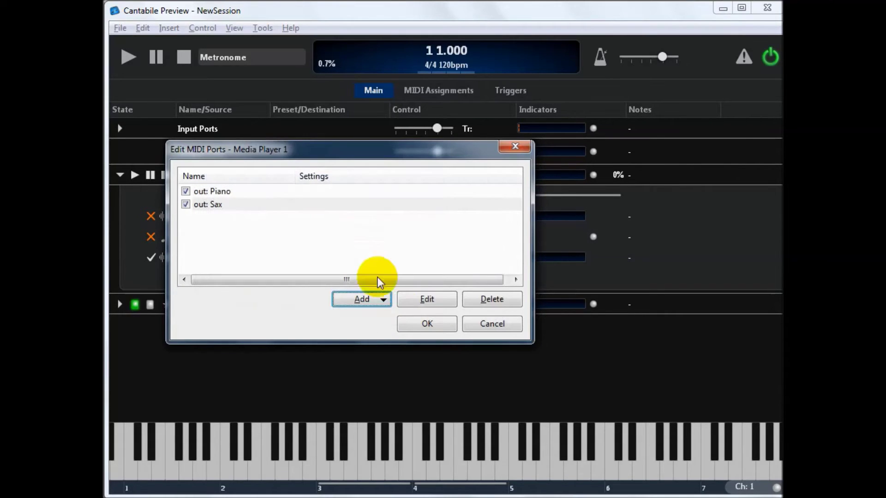
pyautogui.click(417, 326)
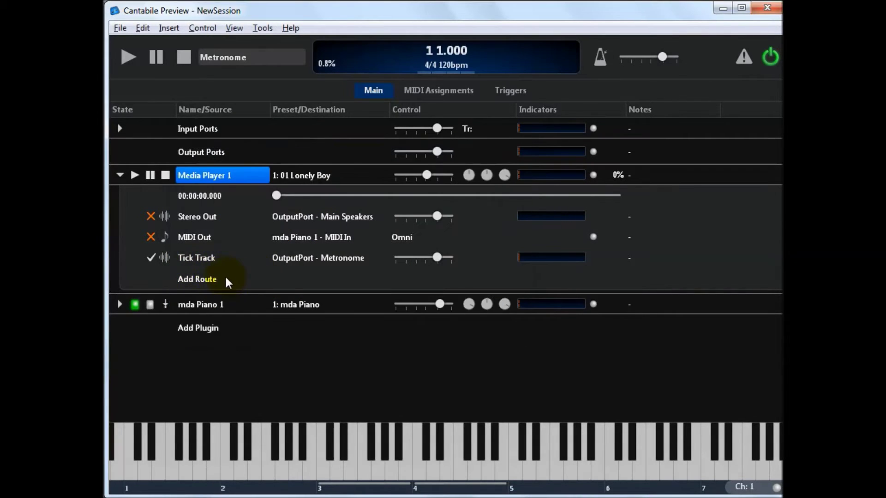
# Change the MIDI Out route's source to the Piano port.
pyautogui.click(255, 241)
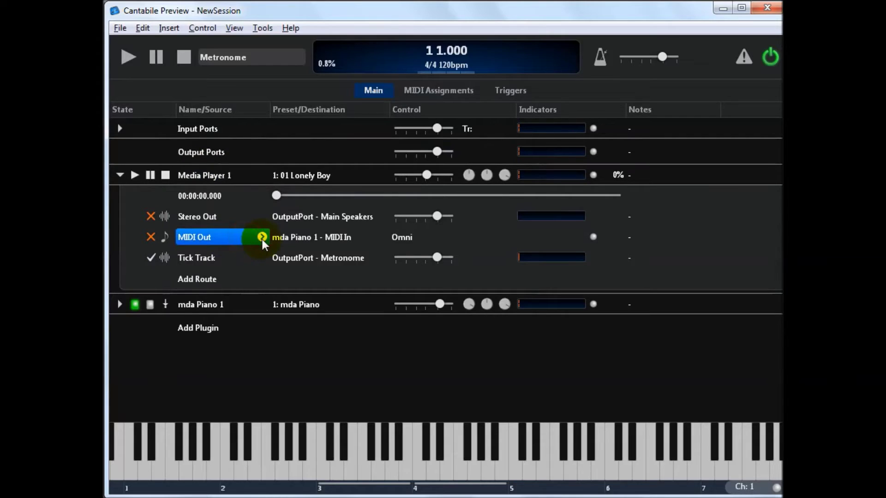
pyautogui.click(261, 238)
pyautogui.click(318, 239)
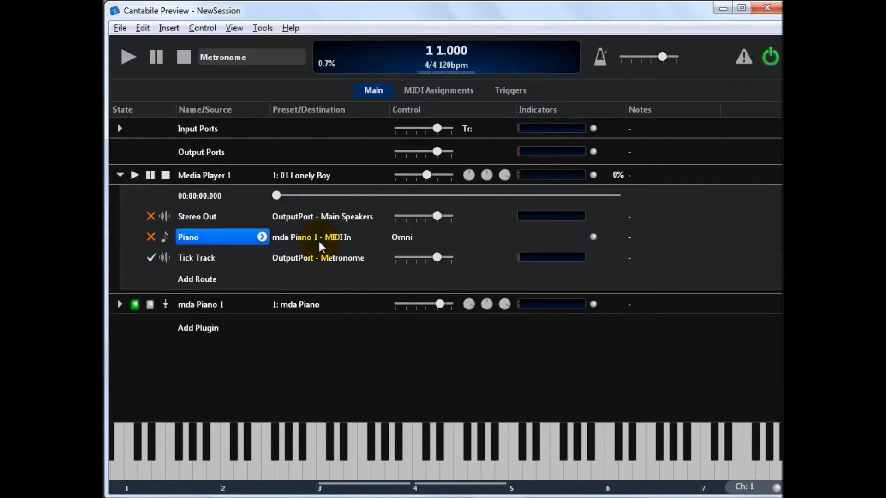
# Add a DVS Saxophone plugin and route the Sax port to DVS Saxophone 1 - MIDI In.
pyautogui.click(201, 279)
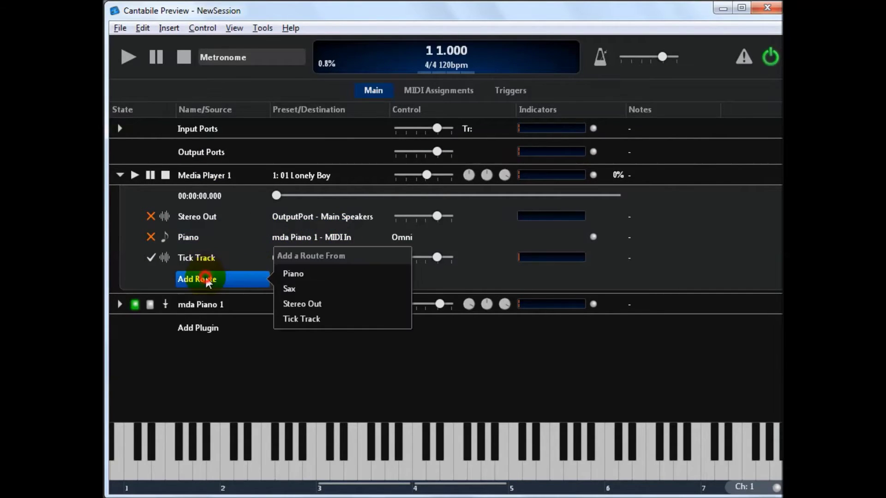
pyautogui.click(317, 290)
pyautogui.click(199, 346)
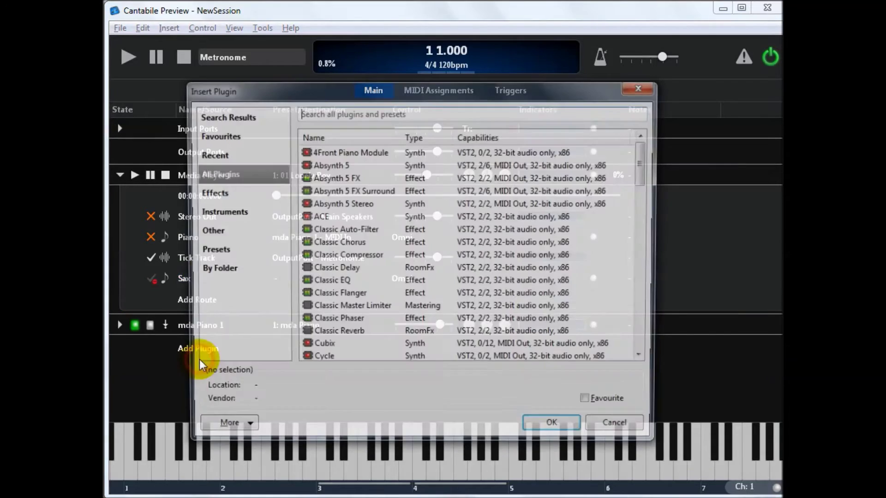
pyautogui.write('sax')
pyautogui.press('Return')
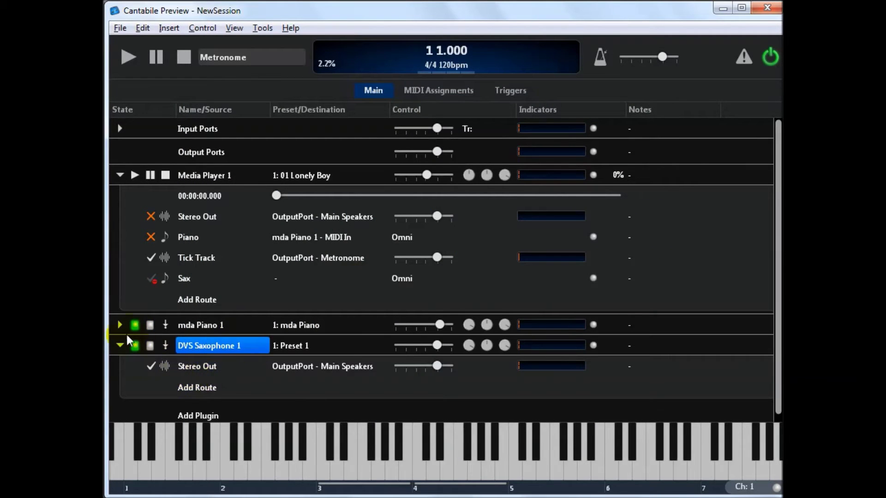
pyautogui.click(119, 345)
pyautogui.click(318, 279)
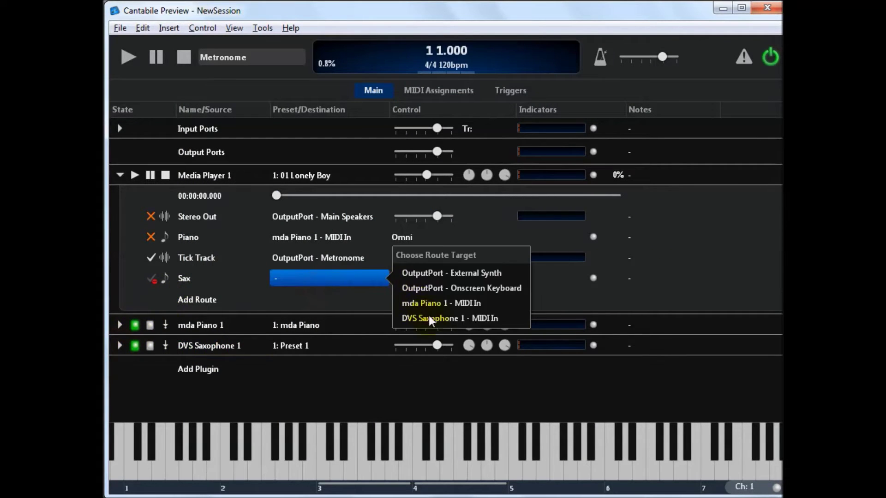
pyautogui.click(441, 318)
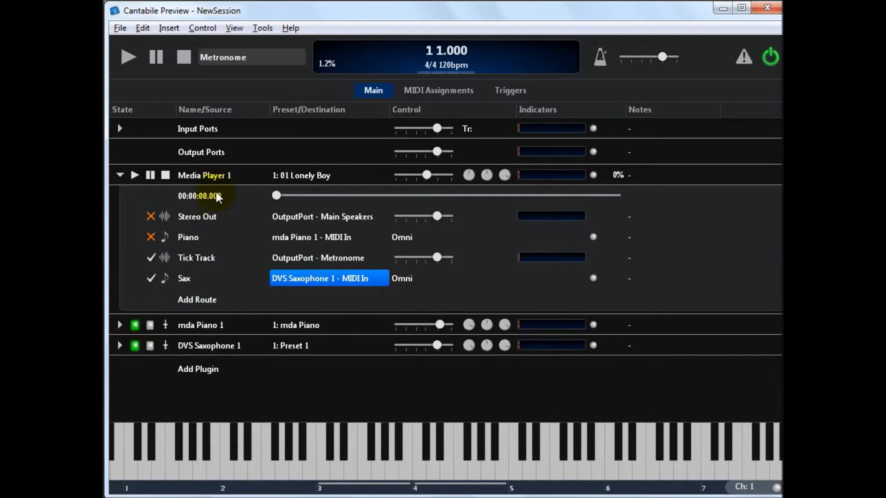
pyautogui.click(225, 182)
# Open Sax2EtudeChopin's file properties in the playlist editor.
pyautogui.rightClick(225, 182)
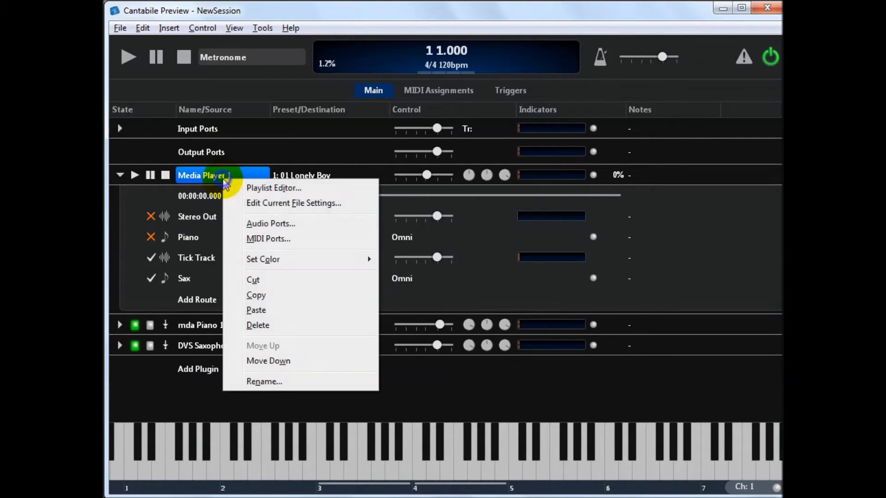
pyautogui.click(282, 189)
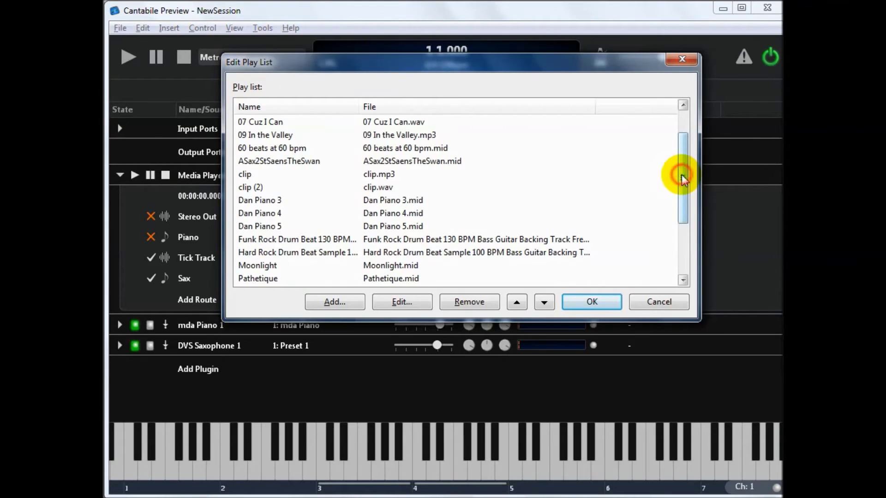
pyautogui.moveTo(683, 177); pyautogui.dragTo(683, 253)
pyautogui.click(377, 226)
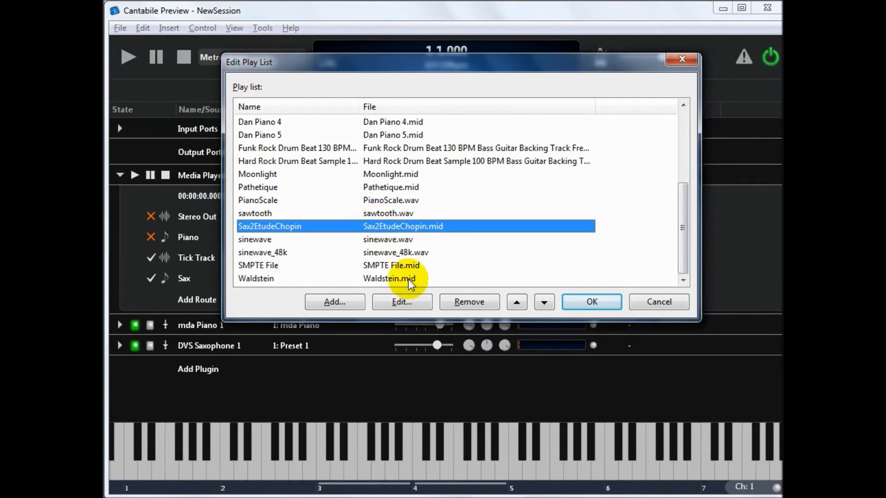
pyautogui.click(402, 302)
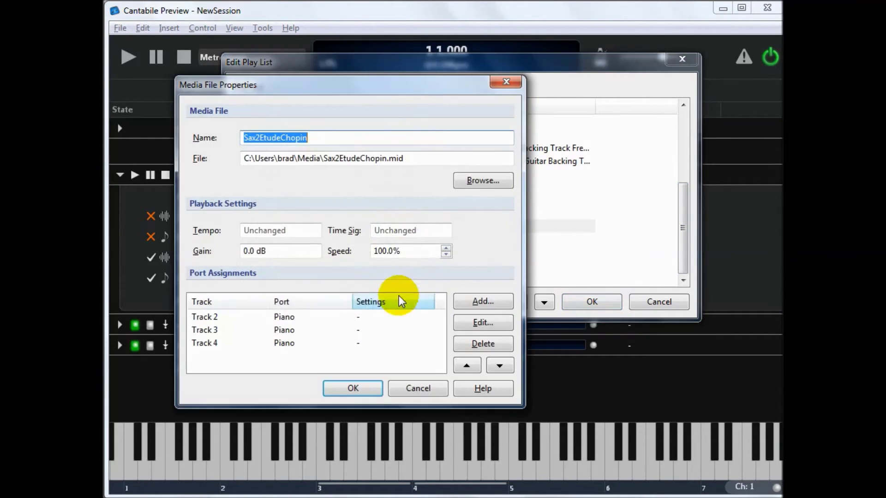
# Assign Track 2 to the Sax target port and confirm all dialogs.
pyautogui.click(341, 317)
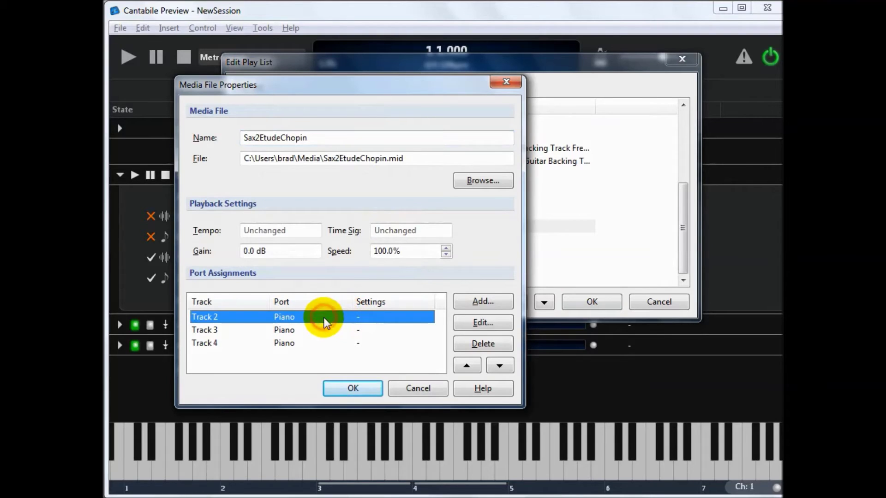
pyautogui.doubleClick(326, 323)
pyautogui.click(297, 223)
pyautogui.click(312, 236)
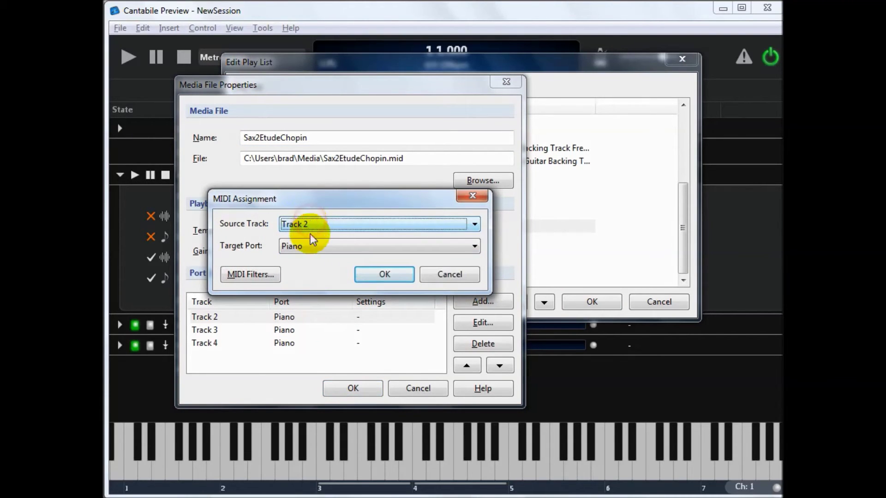
pyautogui.click(312, 246)
pyautogui.click(306, 283)
pyautogui.click(385, 277)
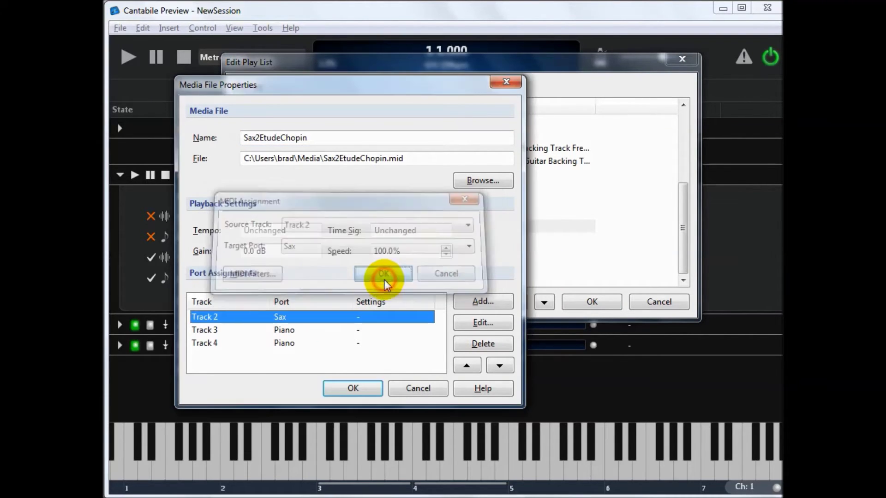
pyautogui.click(353, 388)
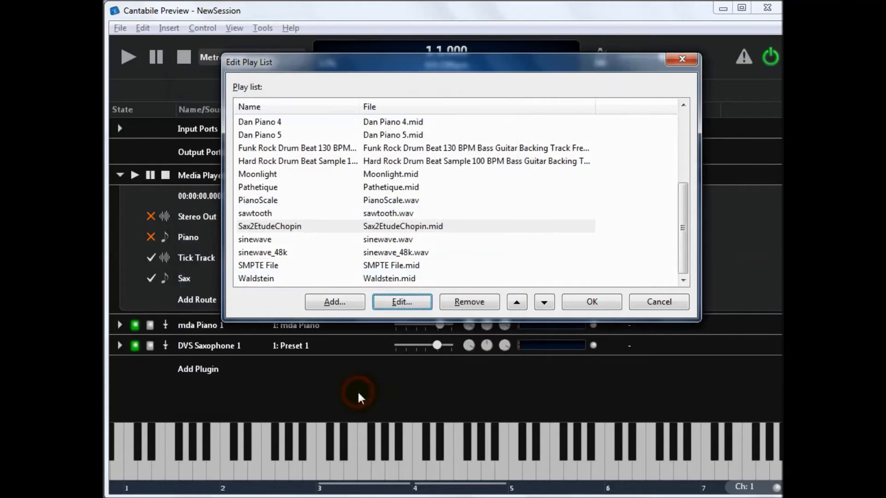
pyautogui.click(592, 303)
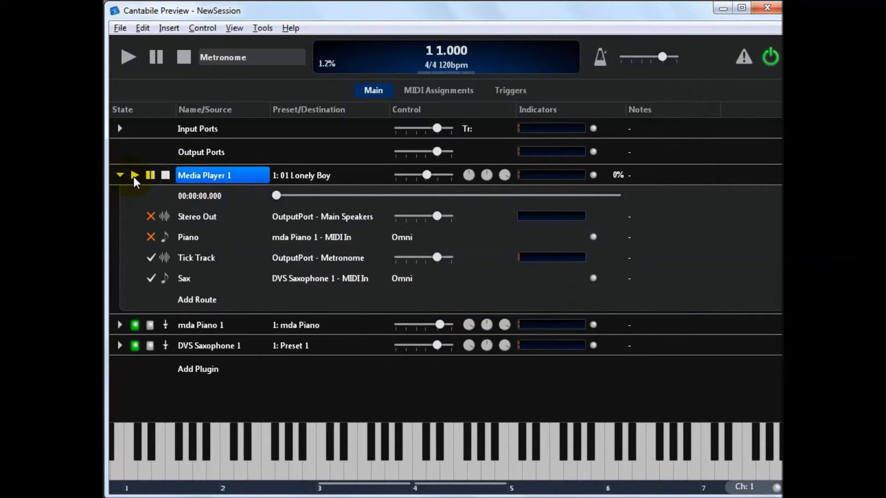
# Load Sax2EtudeChopin into Media Player 1 and start playback.
pyautogui.click(287, 176)
pyautogui.scroll(-2, 490, 302)
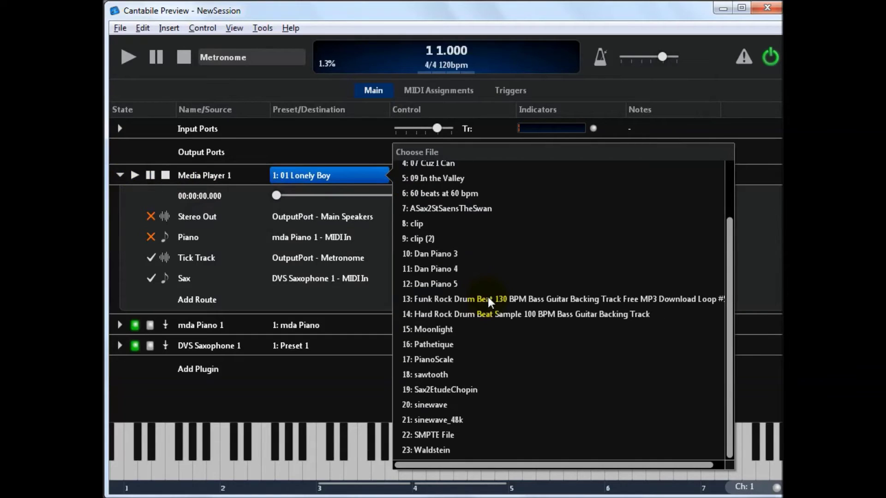
pyautogui.click(469, 389)
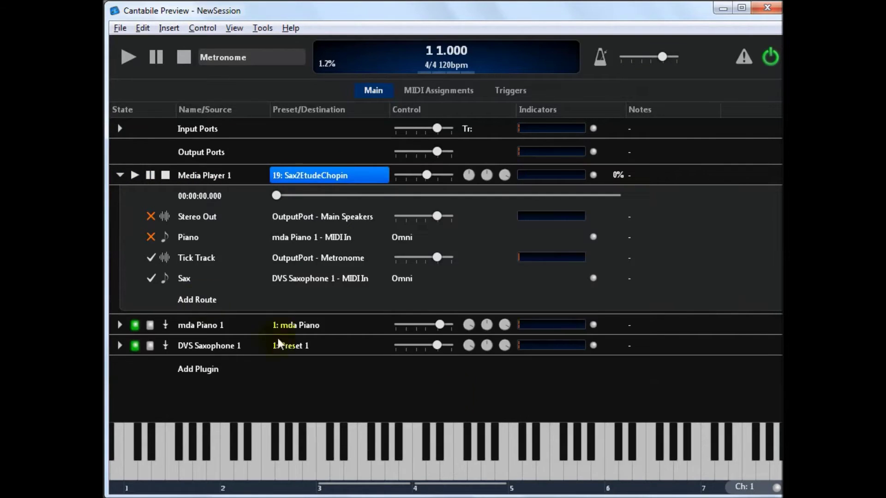
pyautogui.click(135, 175)
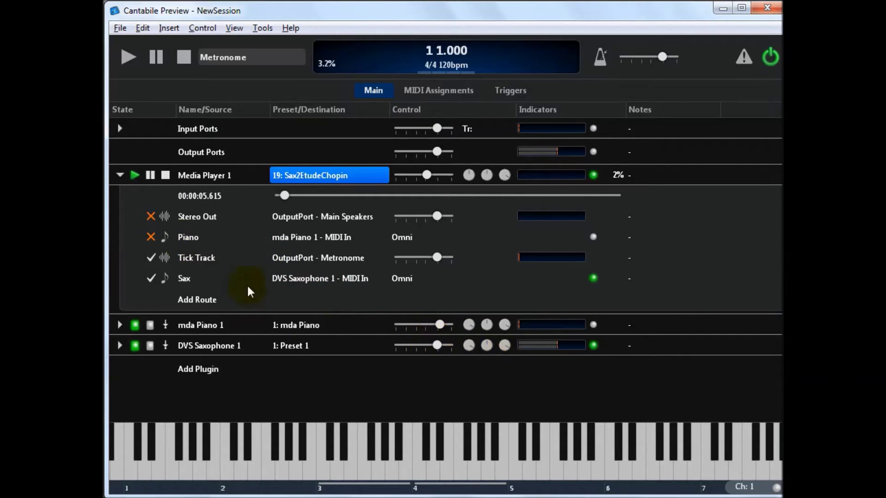
# Enable the Piano route and move the Tick Track route above Piano.
pyautogui.click(152, 237)
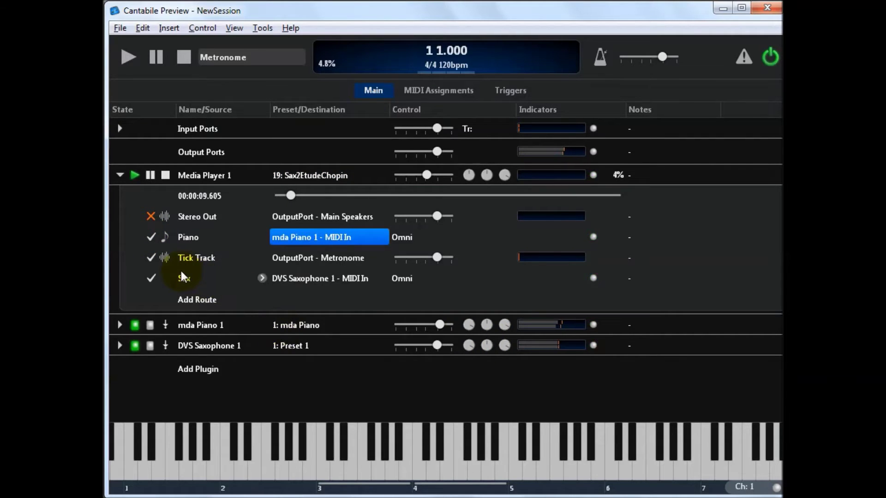
pyautogui.click(194, 258)
pyautogui.press('Home')
pyautogui.press('Down')
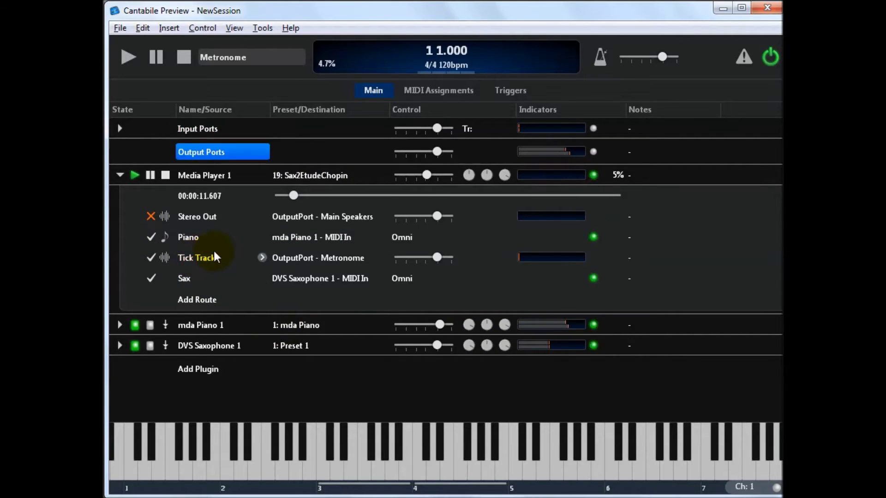
pyautogui.press('Down')
pyautogui.press('Down')
pyautogui.press('Down')
pyautogui.press('Down')
pyautogui.hotkey('ctrl', 'Up')
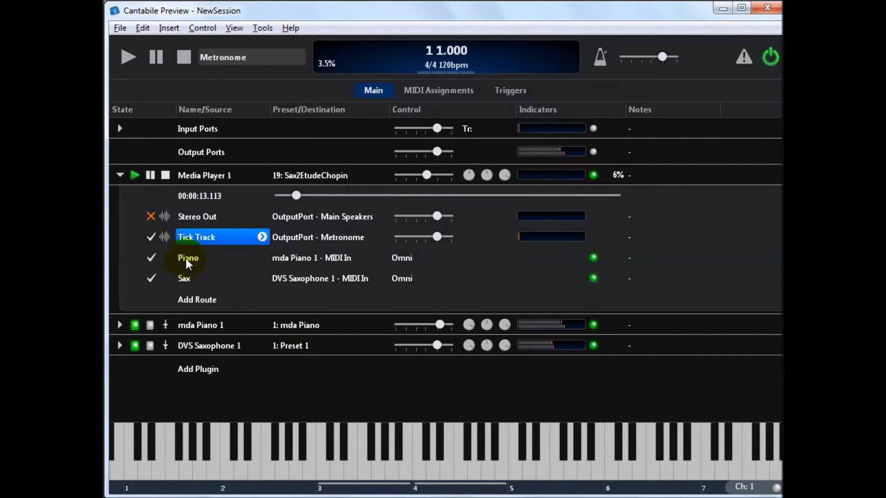
# Select the Piano route and stop Media Player 1, rewinding to 00:00:00.000.
pyautogui.click(229, 263)
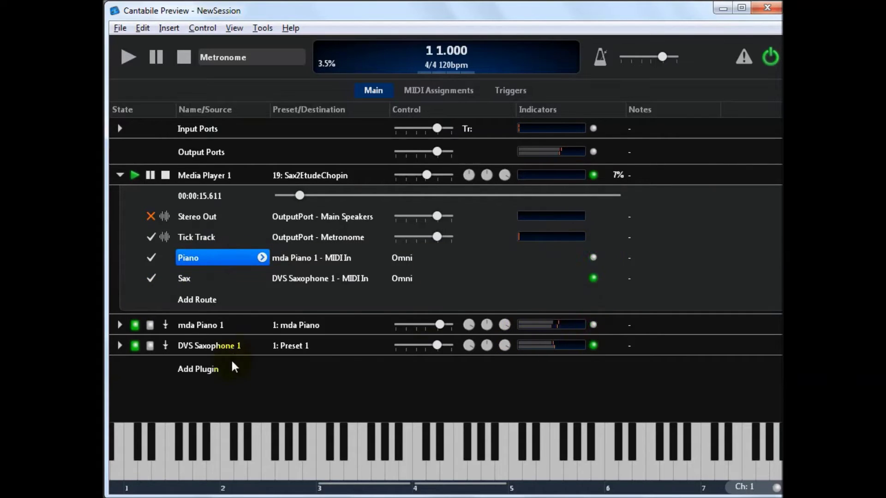
pyautogui.click(165, 178)
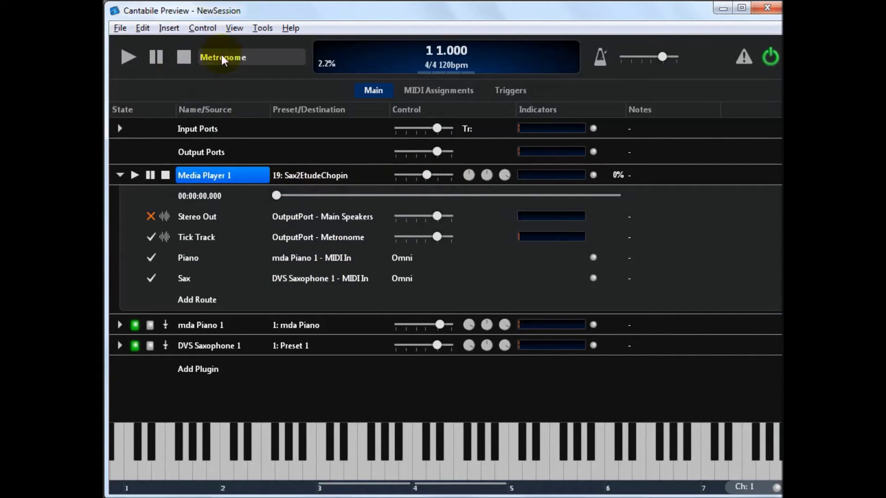
pyautogui.click(234, 28)
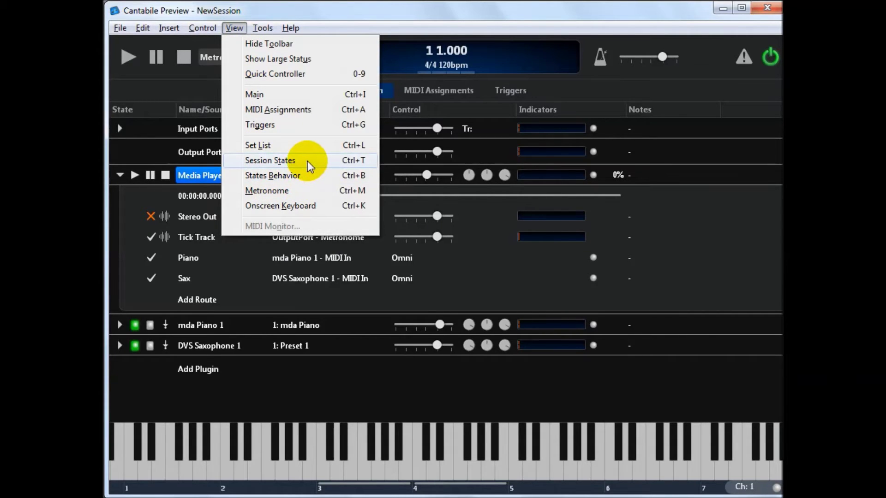
# Create session states Song 1 and Song2 in the Session States panel.
pyautogui.click(307, 162)
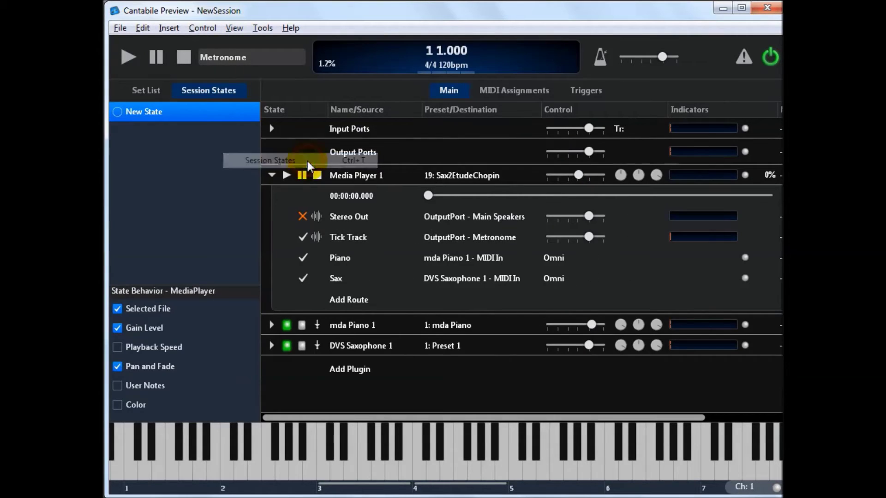
pyautogui.click(121, 111)
pyautogui.write('Song 1')
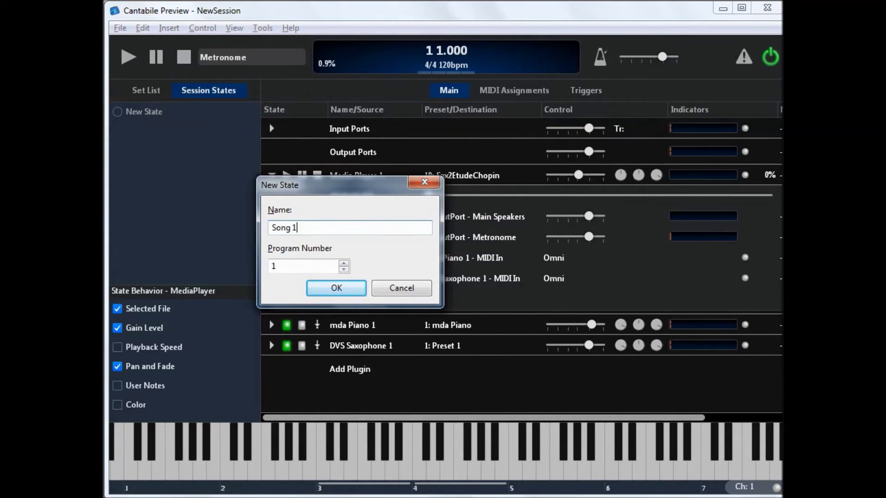
pyautogui.press('Return')
pyautogui.press('Down')
pyautogui.press('Return')
pyautogui.write('S')
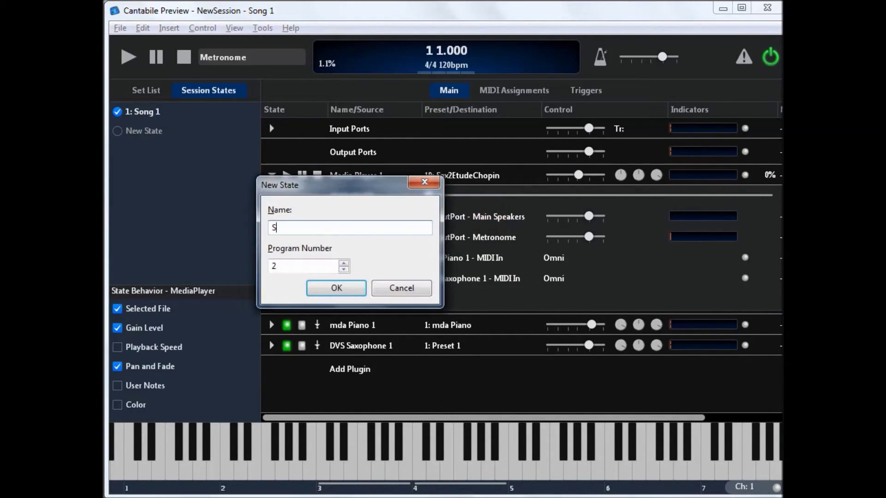
pyautogui.press('Return')
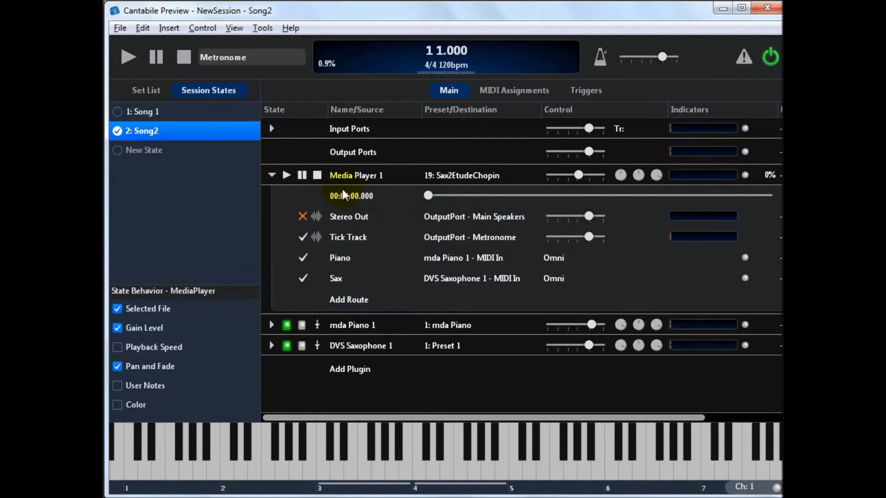
# Load 03 Short Memory into the media player for Song2.
pyautogui.click(482, 174)
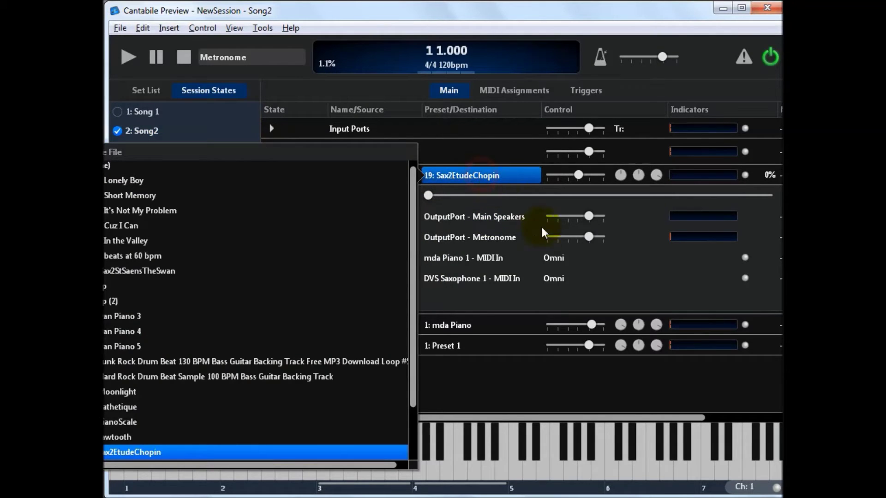
pyautogui.click(162, 192)
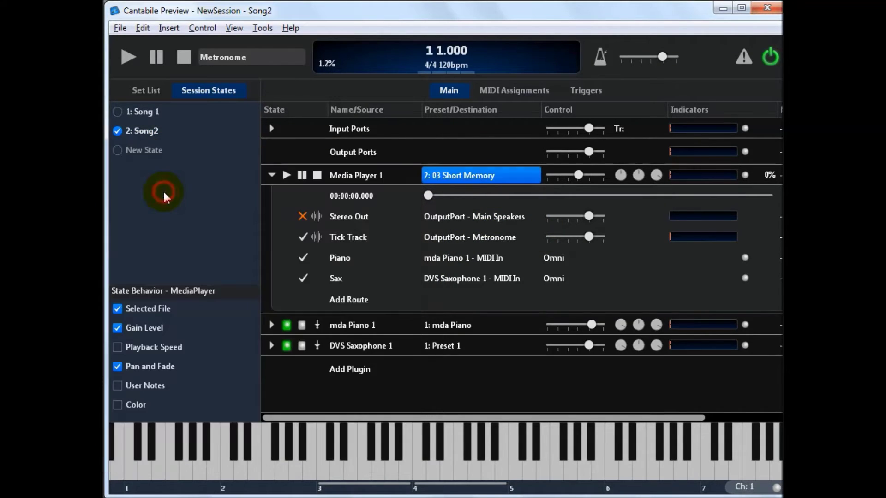
pyautogui.click(271, 176)
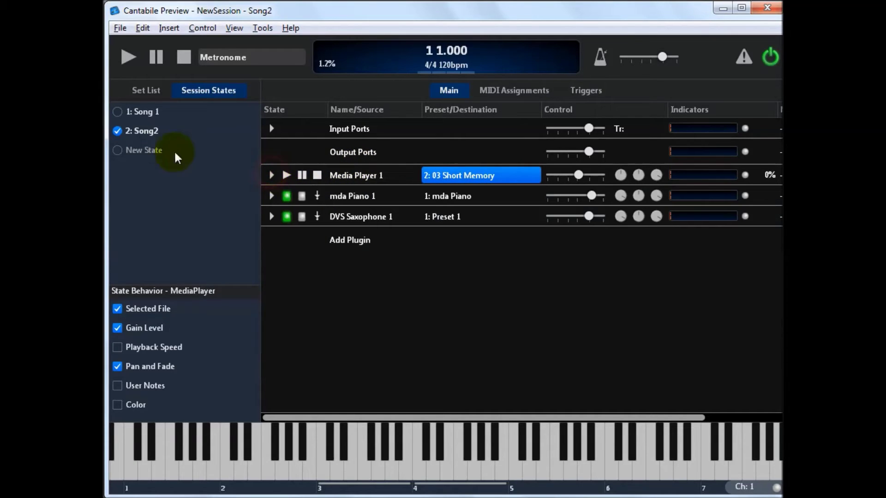
# Keep Sax2EtudeChopin as Song 1's file and switch between the two states to compare.
pyautogui.click(117, 113)
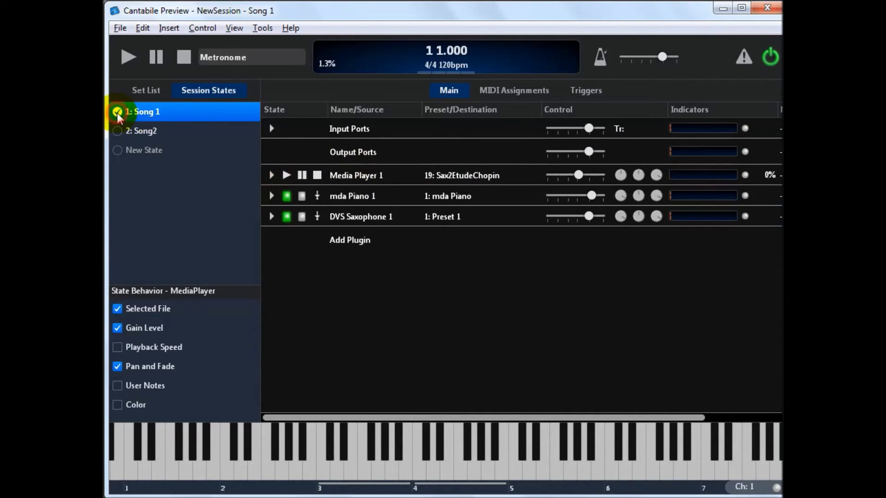
pyautogui.click(470, 177)
pyautogui.click(224, 452)
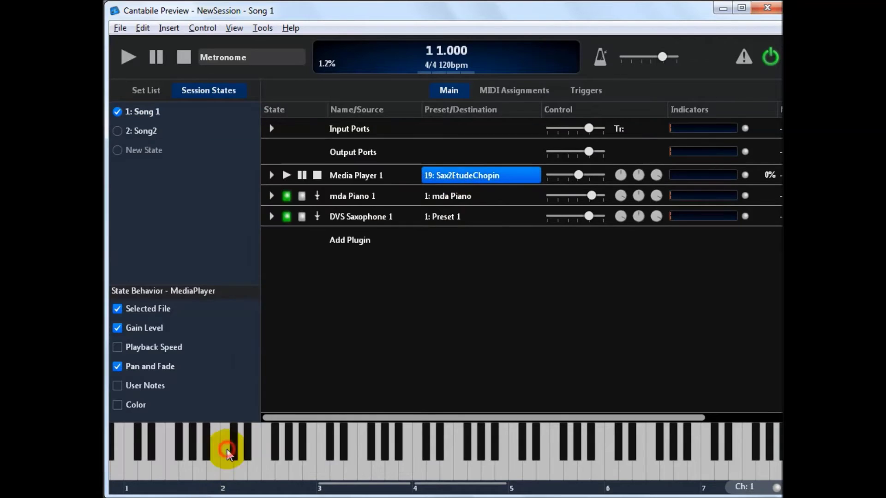
pyautogui.click(118, 132)
pyautogui.click(117, 110)
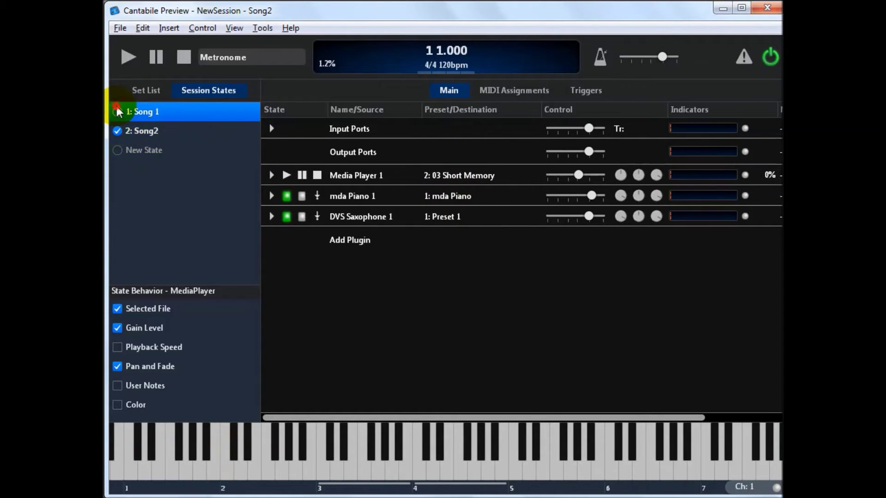
pyautogui.click(115, 130)
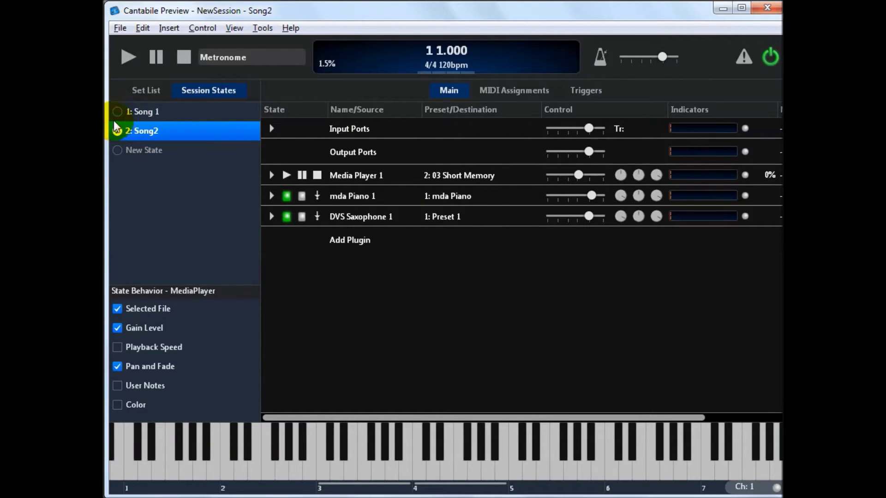
pyautogui.click(117, 113)
pyautogui.click(116, 131)
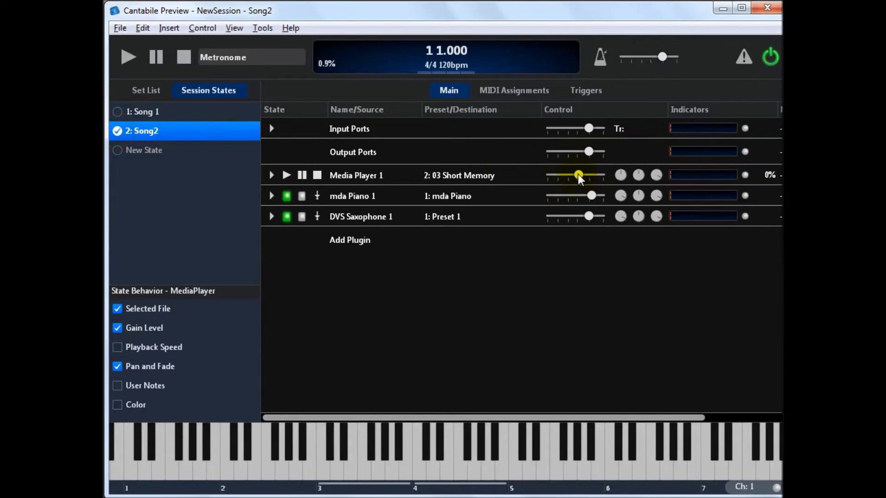
# Raise Song2's media player gain to +3.6 dB, compare with Song 1, then load Song 1.
pyautogui.moveTo(580, 174); pyautogui.dragTo(645, 216)
pyautogui.click(118, 112)
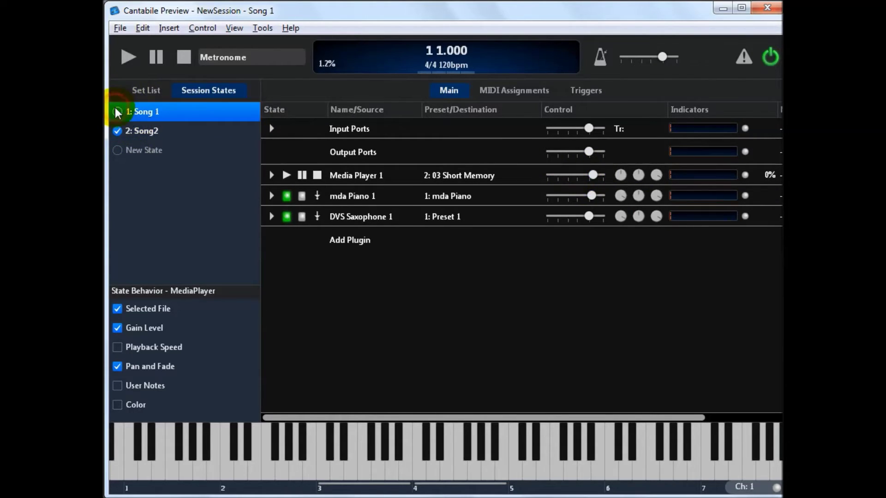
pyautogui.click(118, 131)
pyautogui.click(118, 114)
pyautogui.click(117, 132)
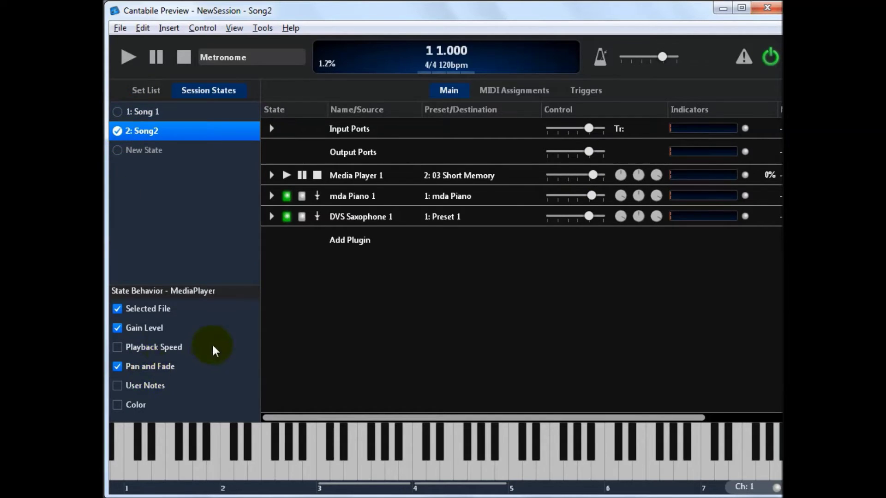
pyautogui.click(118, 114)
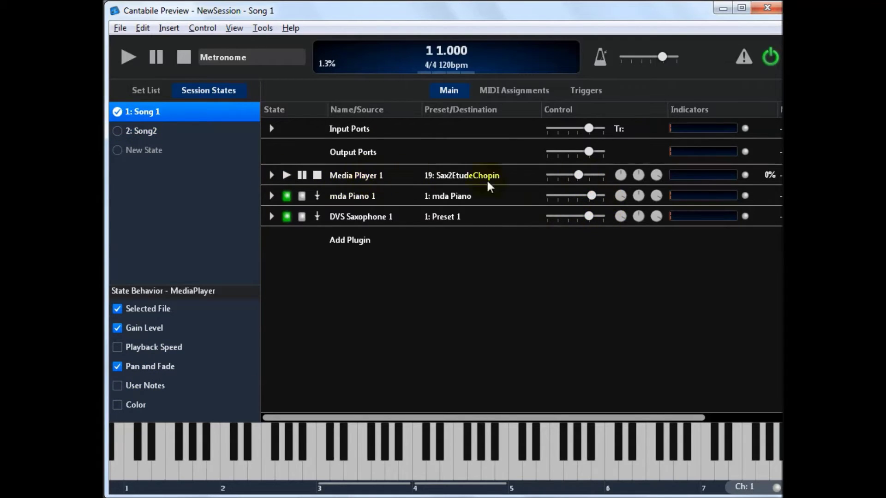
# Turn Media Player 1's playback speed from about 118% up to about 193%, then stop playback.
pyautogui.click(621, 175)
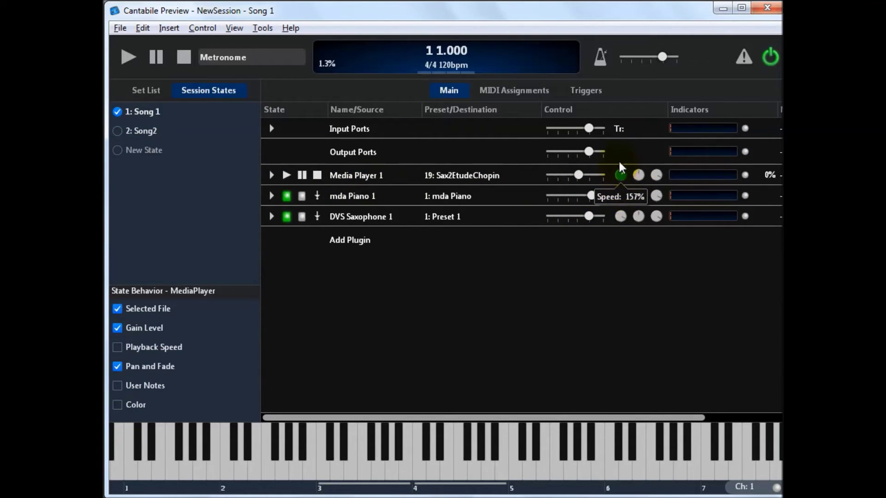
pyautogui.moveTo(620, 163); pyautogui.dragTo(619, 172)
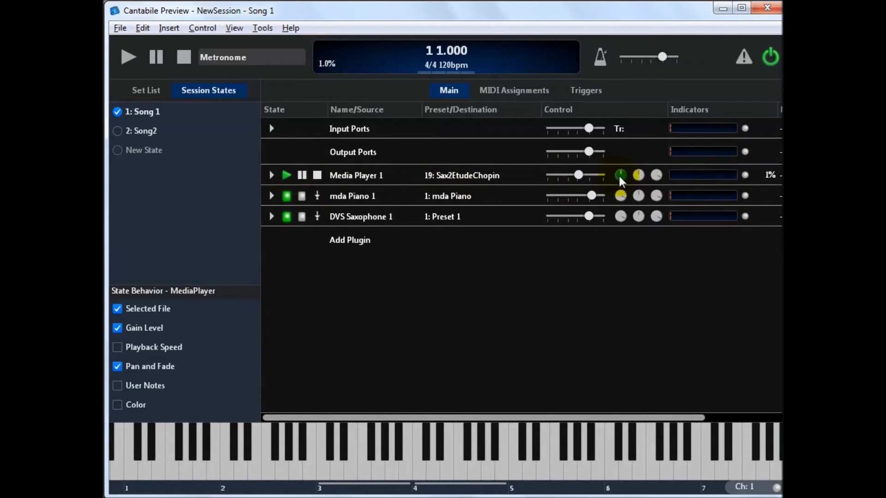
pyautogui.moveTo(619, 174)
pyautogui.moveTo(621, 171)
pyautogui.mouseDown()
pyautogui.moveTo(619, 150)
pyautogui.moveTo(619, 186)
pyautogui.mouseUp()
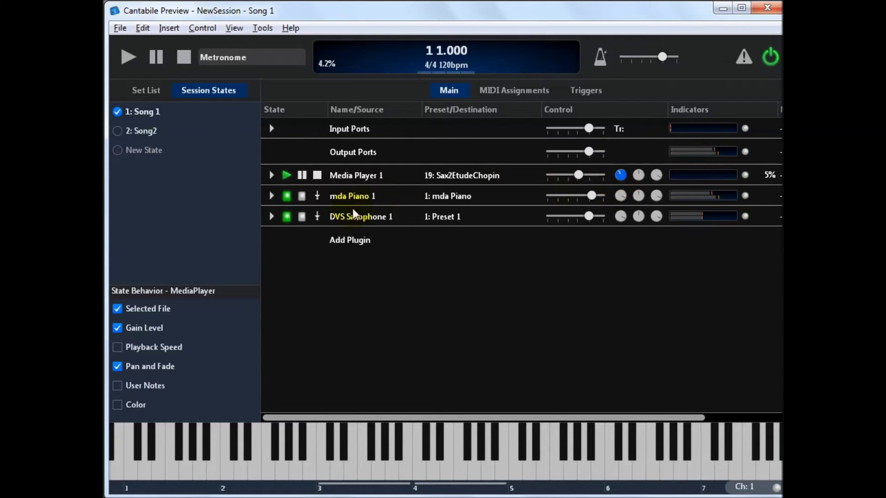
pyautogui.click(317, 176)
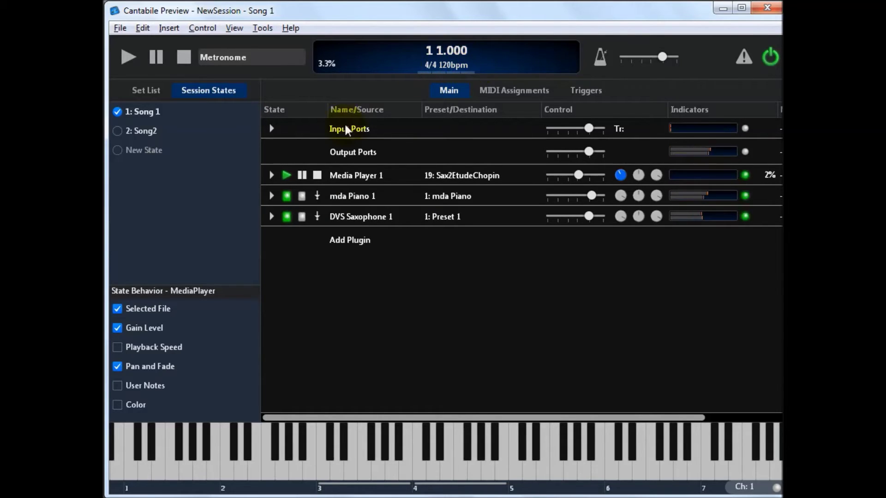
# Make Media Player 1 the master transport and play from the transport at 52 bpm.
pyautogui.click(319, 176)
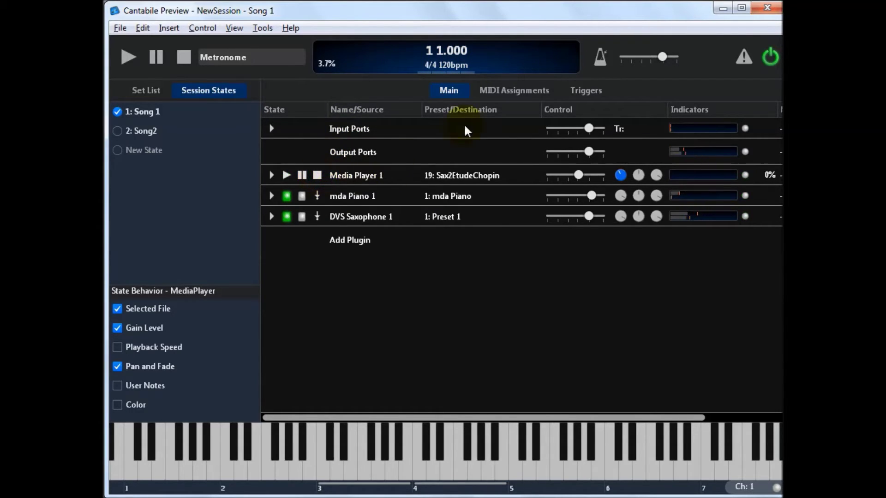
pyautogui.click(249, 59)
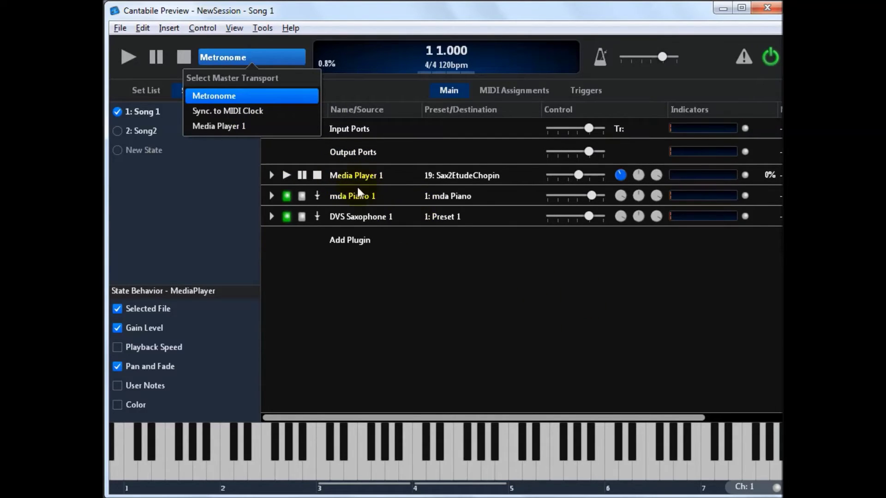
pyautogui.click(256, 127)
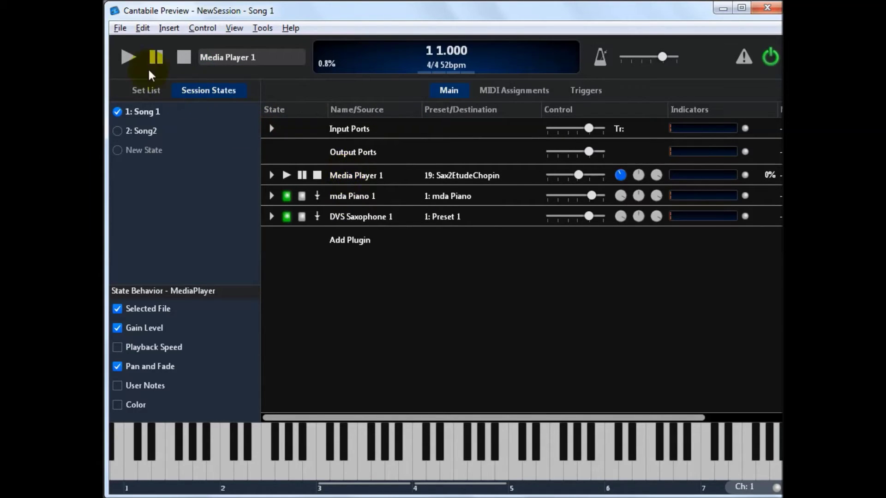
pyautogui.click(128, 58)
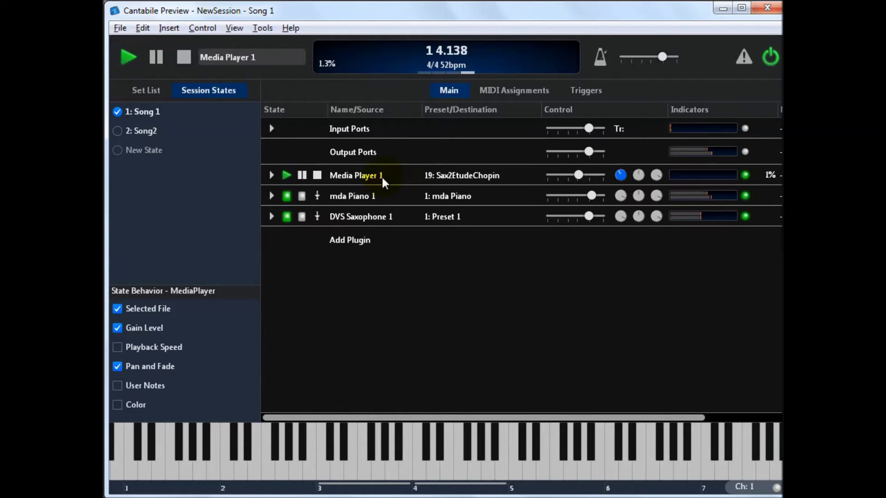
# Stop playback, open Media Player 1's play list and select the Funk Rock Drum Beat entry.
pyautogui.click(181, 57)
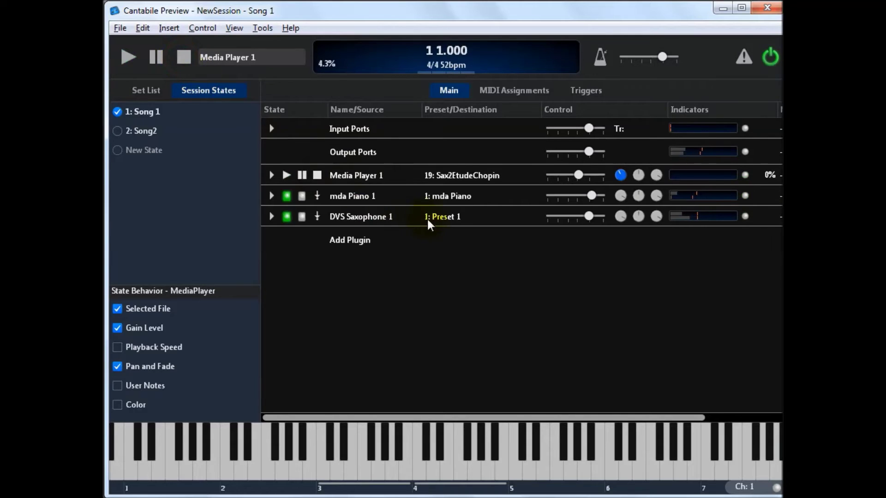
pyautogui.doubleClick(359, 176)
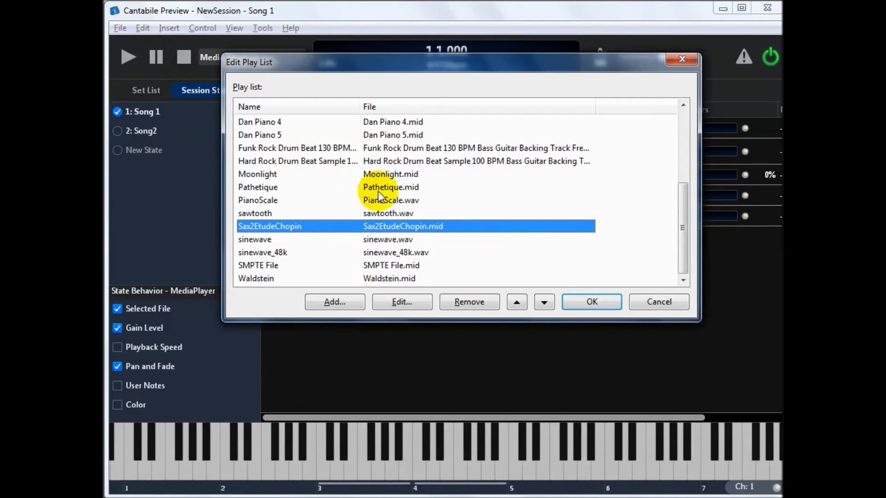
pyautogui.moveTo(680, 245); pyautogui.dragTo(683, 227)
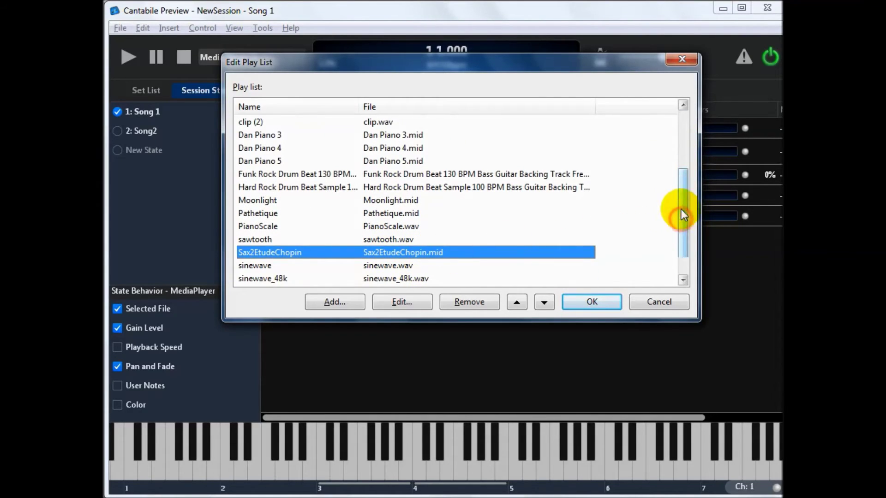
pyautogui.moveTo(678, 220); pyautogui.dragTo(680, 206)
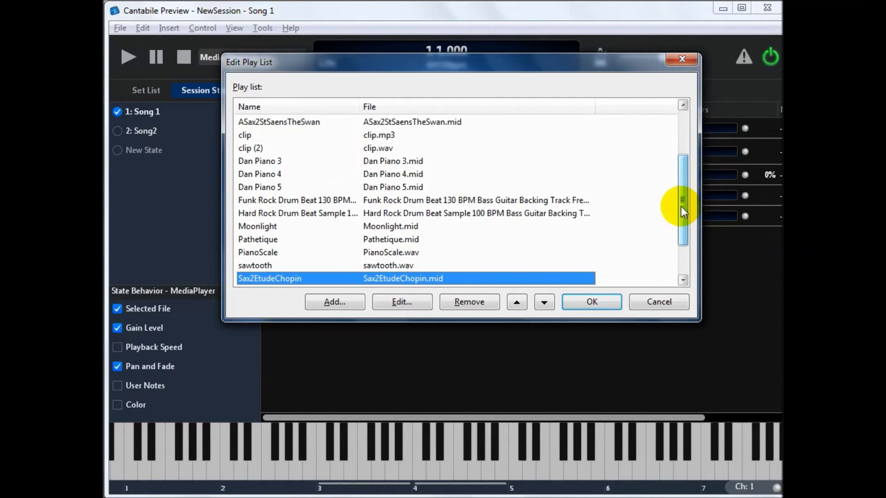
pyautogui.click(378, 214)
pyautogui.click(380, 200)
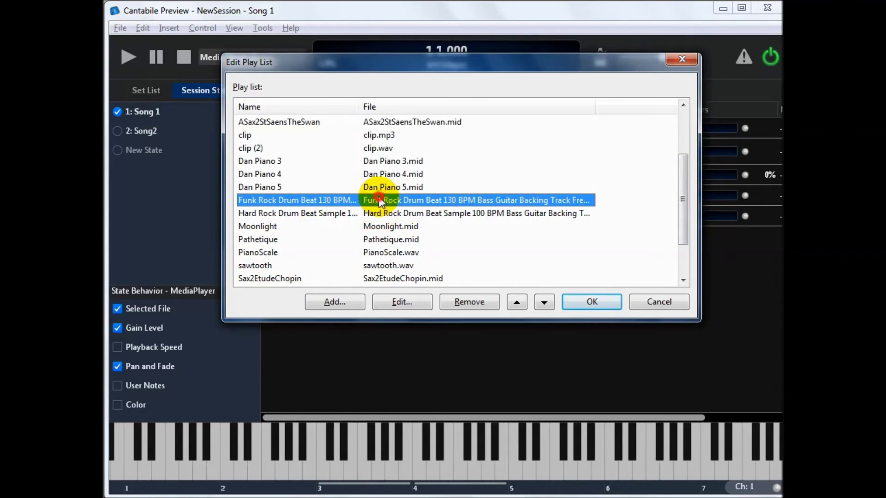
# Check the entry's 130 tempo and '130 BPM' name, then confirm both play list dialogs.
pyautogui.doubleClick(308, 200)
pyautogui.moveTo(257, 230); pyautogui.dragTo(235, 230)
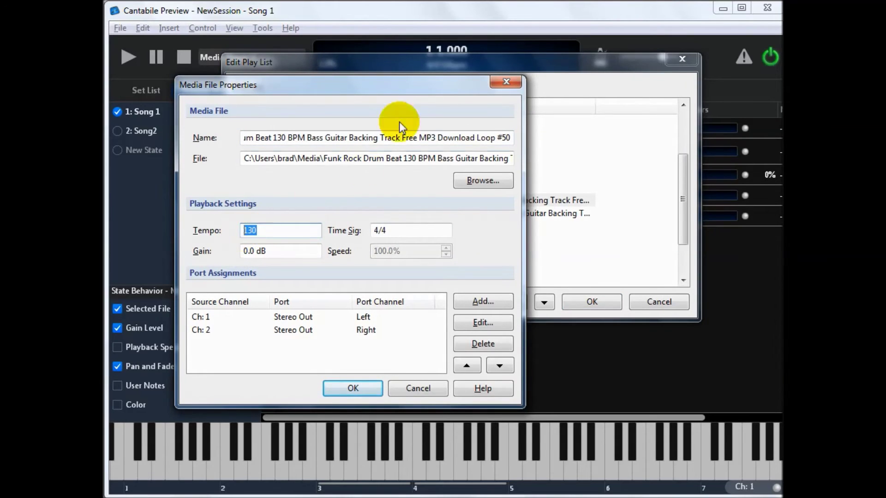
pyautogui.click(288, 138)
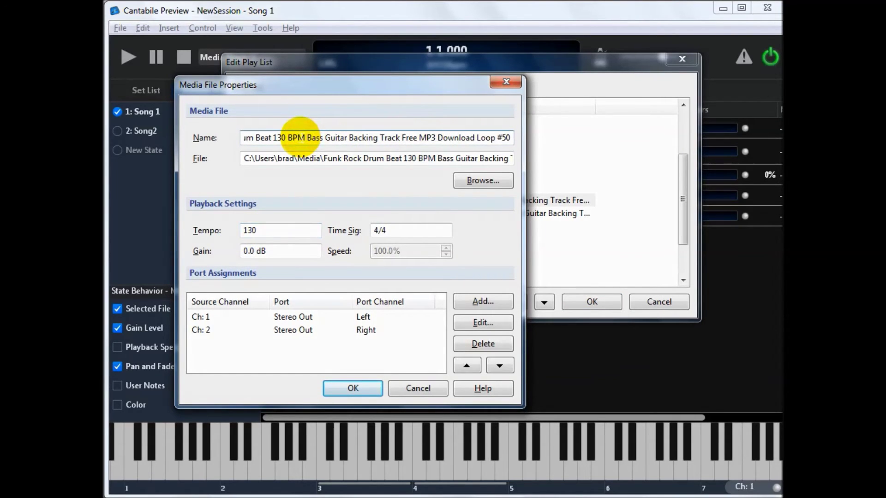
pyautogui.moveTo(308, 138); pyautogui.dragTo(275, 137)
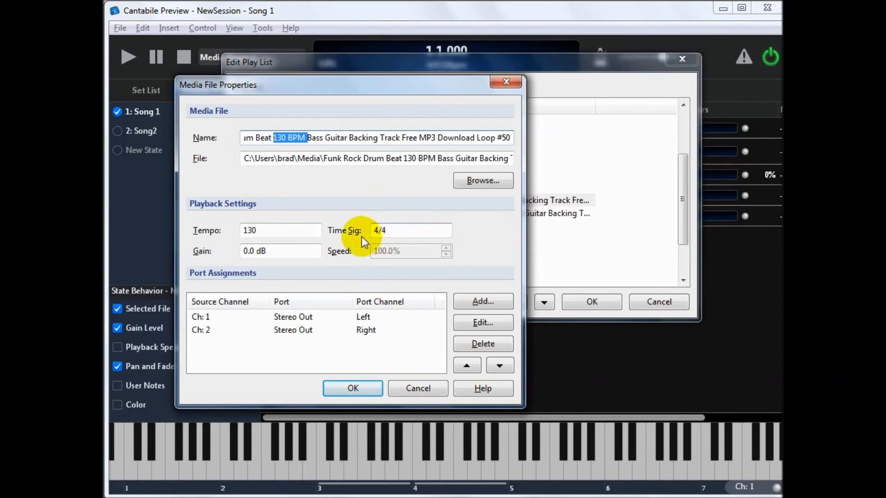
pyautogui.click(355, 389)
pyautogui.click(611, 303)
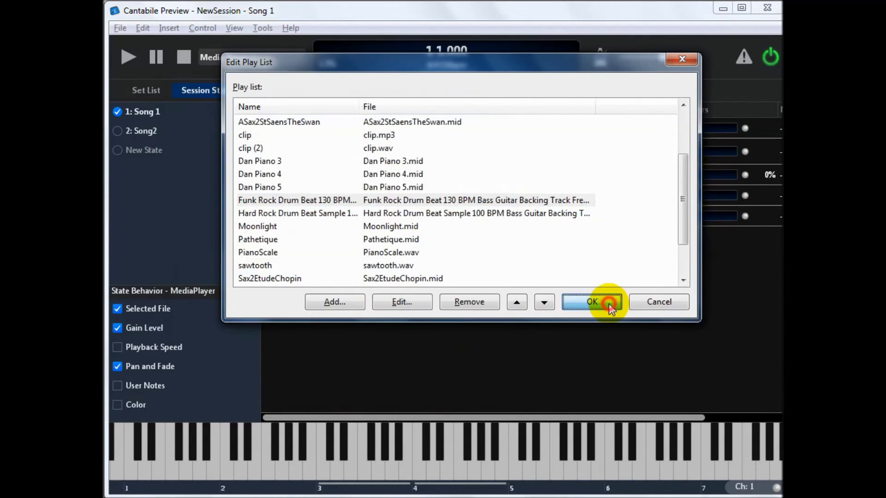
pyautogui.click(452, 175)
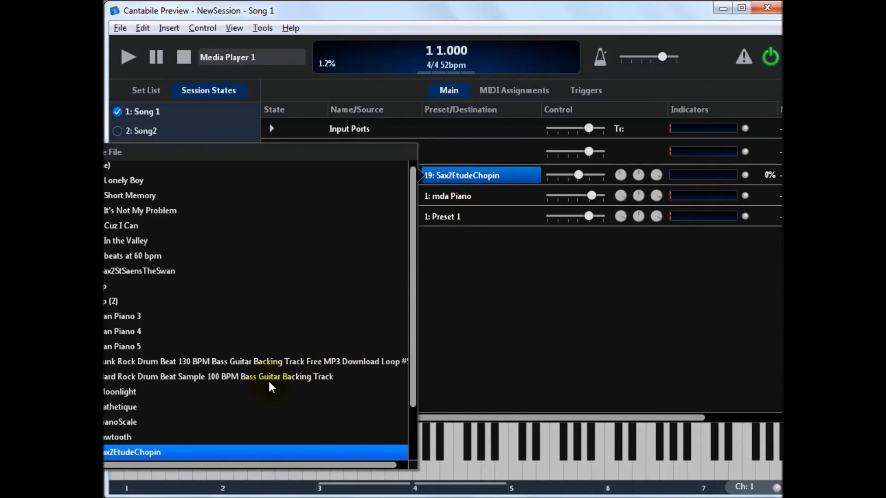
# Load 13: Funk Rock Drum Beat, play it, check its Stereo Out route, and stop.
pyautogui.click(273, 363)
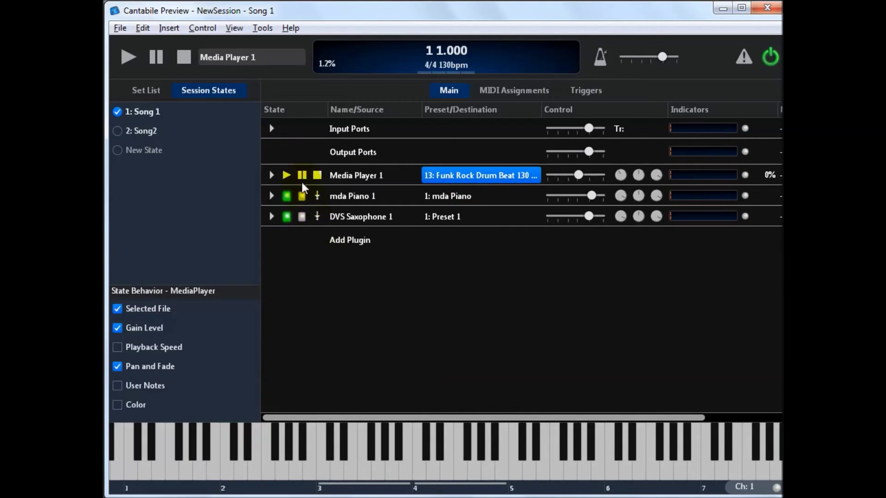
pyautogui.click(287, 173)
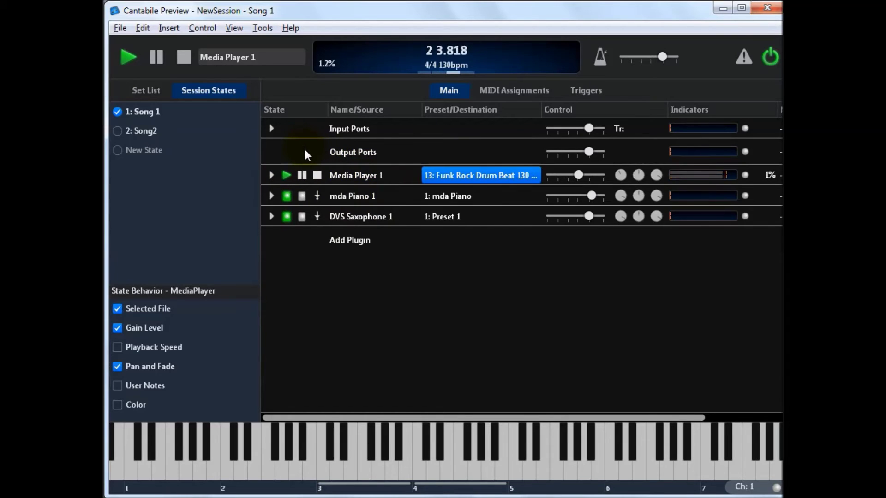
pyautogui.click(271, 176)
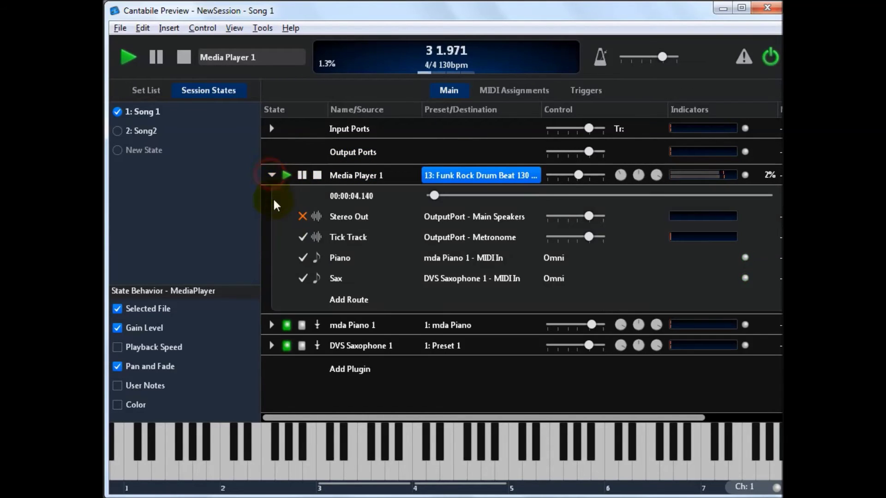
pyautogui.click(305, 217)
pyautogui.click(271, 175)
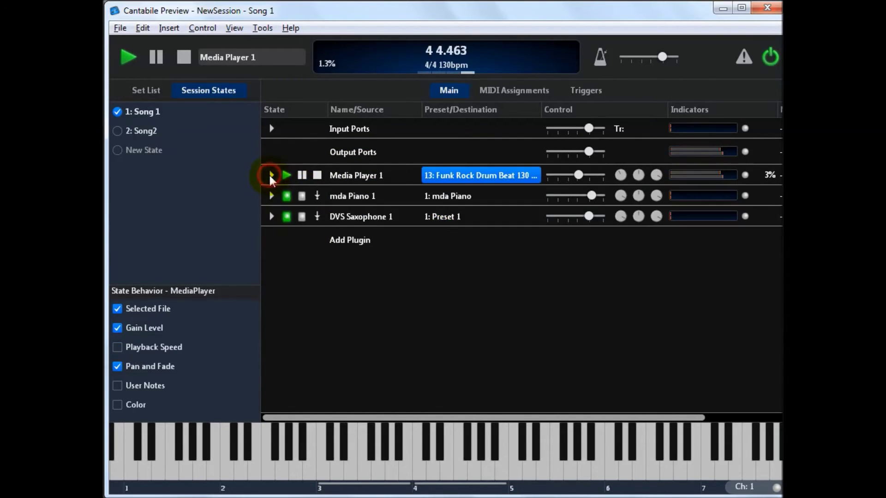
pyautogui.click(183, 57)
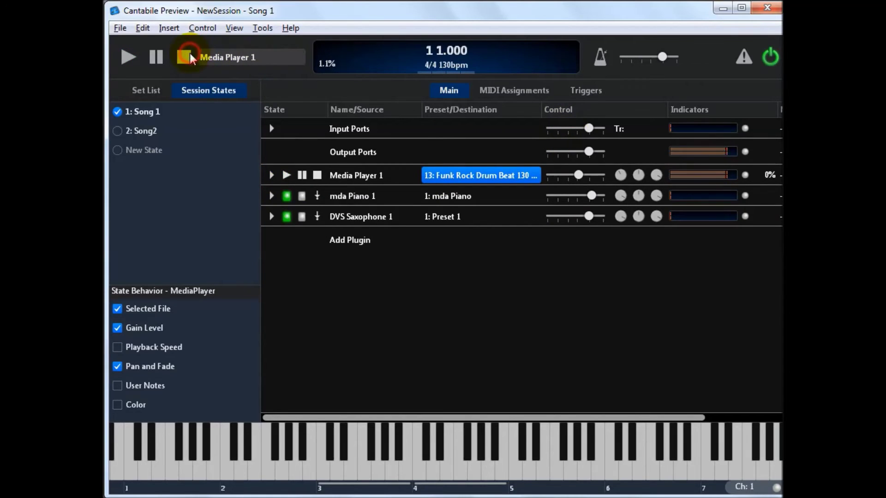
# Turn on and unmute the metronome, adjust its tempo, and set its level to -10.2 dB.
pyautogui.click(600, 57)
pyautogui.click(549, 90)
pyautogui.click(482, 90)
pyautogui.moveTo(458, 116); pyautogui.dragTo(469, 119)
pyautogui.click(132, 57)
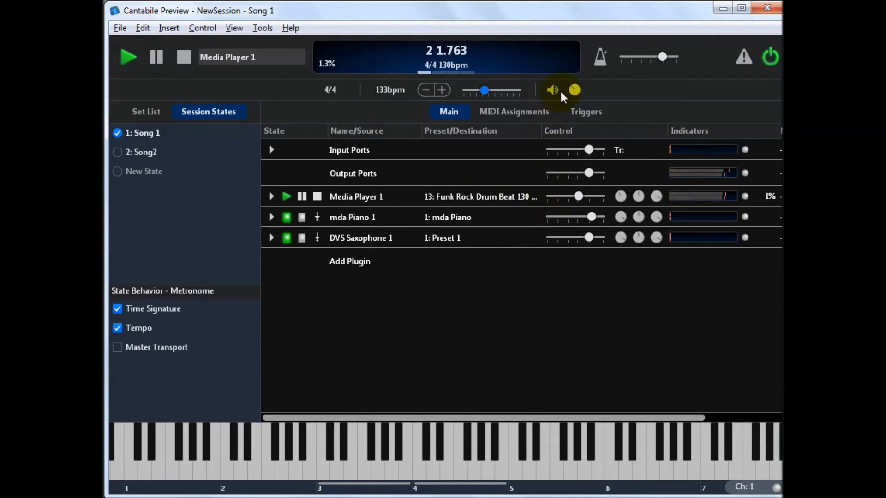
pyautogui.moveTo(575, 87); pyautogui.dragTo(573, 103)
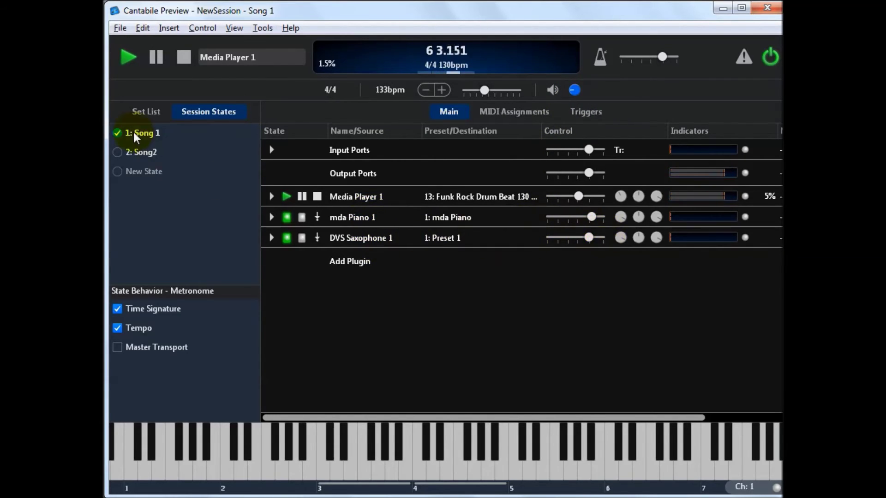
pyautogui.click(182, 62)
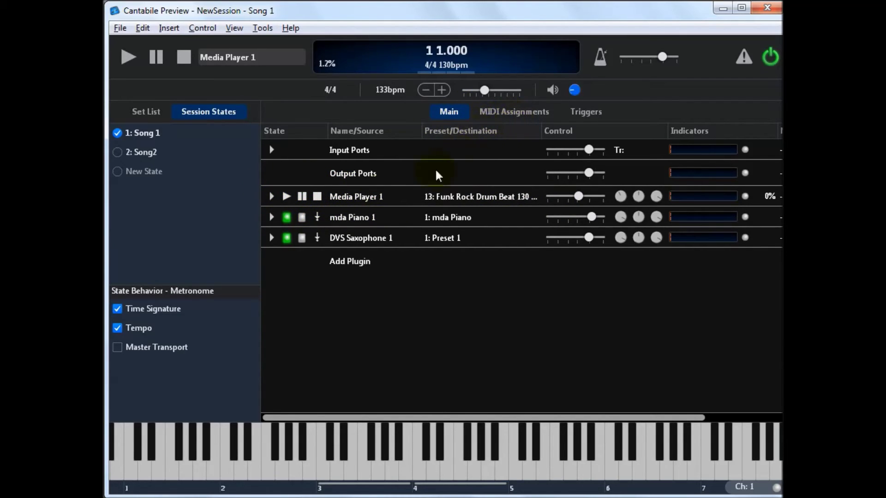
pyautogui.click(345, 198)
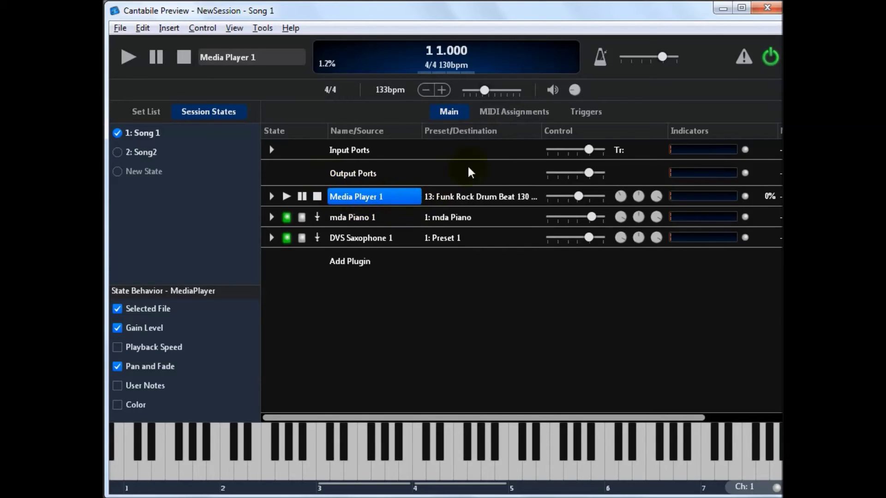
# Add a MIDI assignment with Onscreen Keyboard as source on the Omni channel.
pyautogui.click(504, 115)
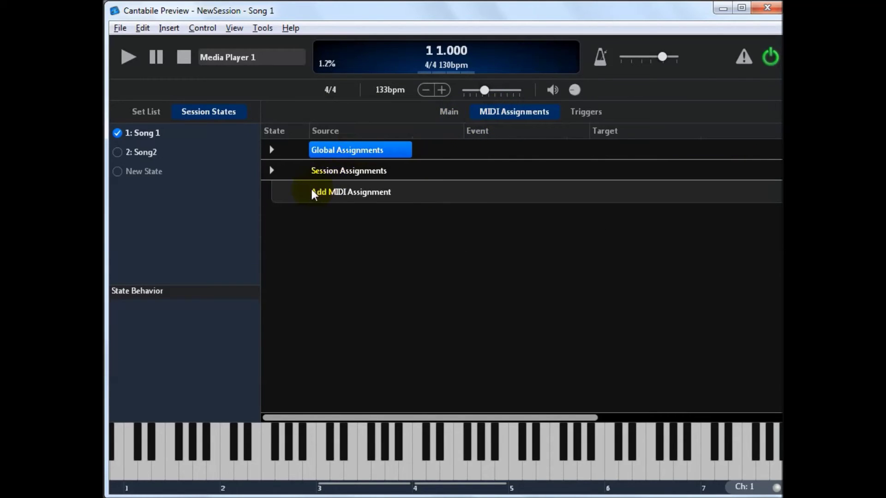
pyautogui.click(341, 197)
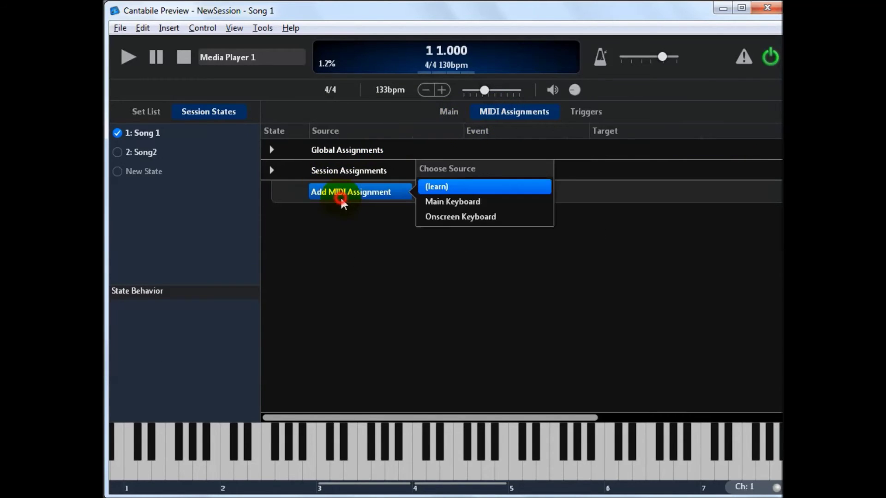
pyautogui.click(479, 218)
pyautogui.click(424, 192)
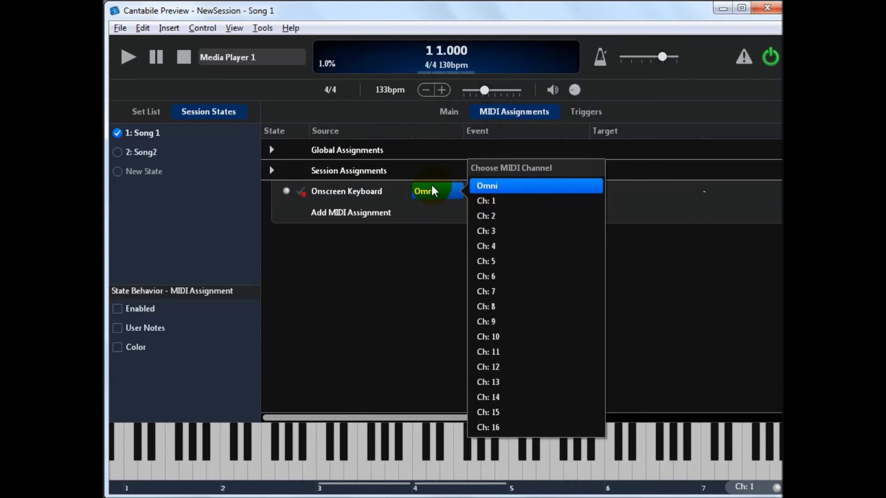
pyautogui.click(433, 190)
pyautogui.moveTo(259, 203); pyautogui.dragTo(110, 203)
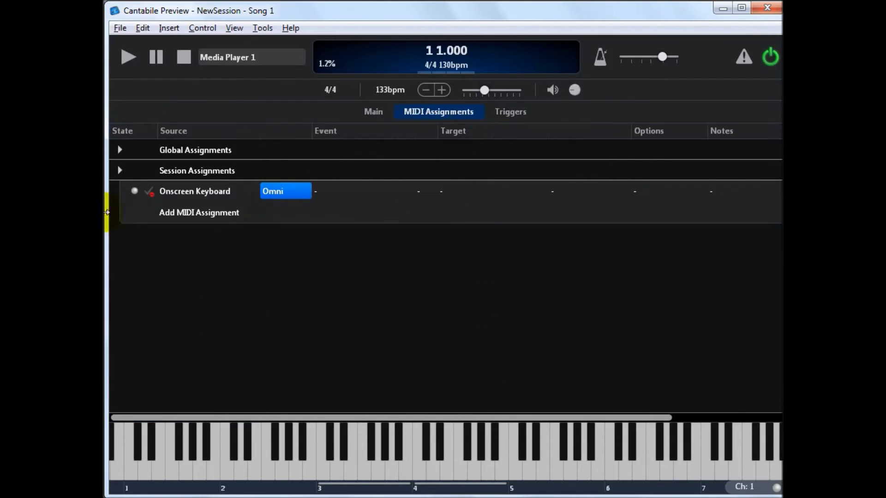
# Set the assignment to Controller 10 targeting Media Player 1's Play/Pause.
pyautogui.click(353, 190)
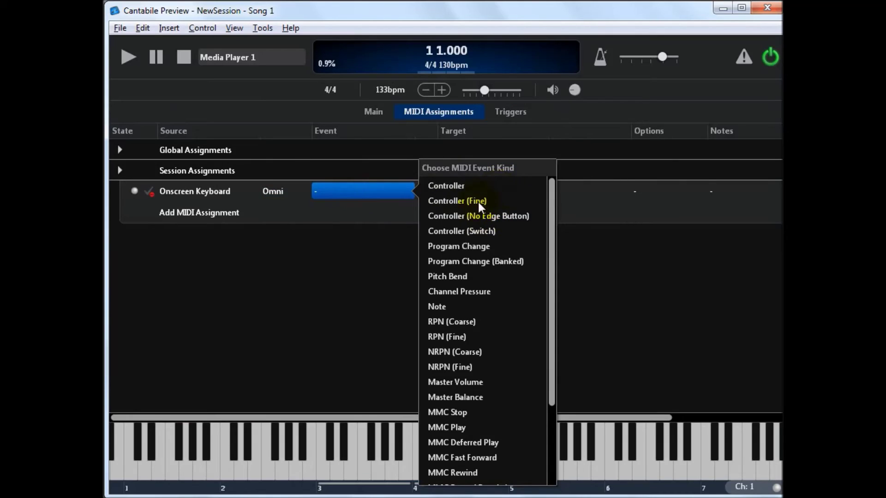
pyautogui.click(477, 187)
pyautogui.click(419, 191)
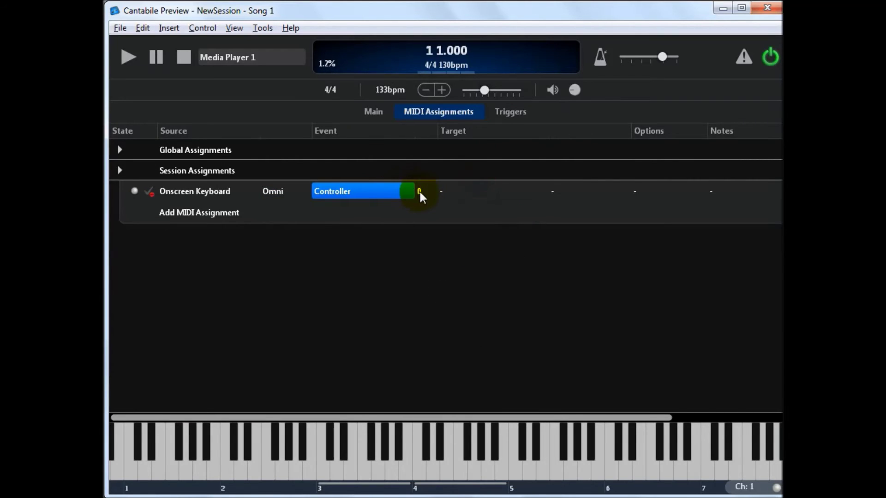
pyautogui.click(481, 340)
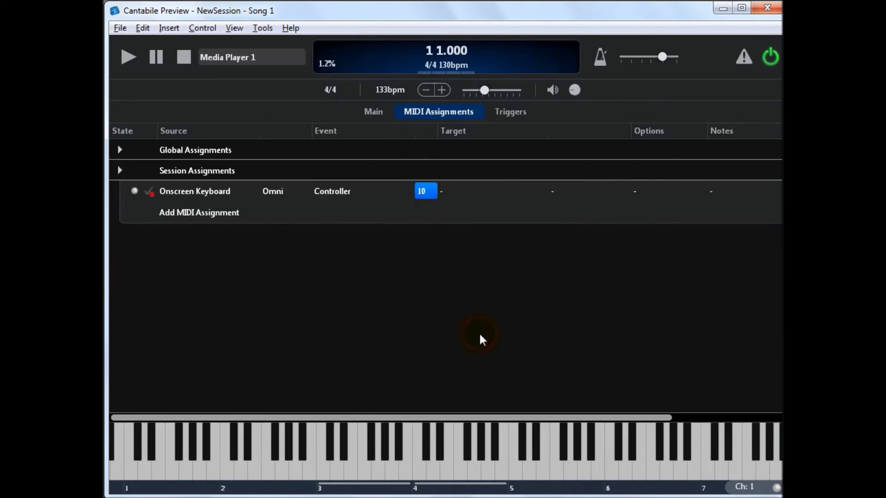
pyautogui.click(464, 203)
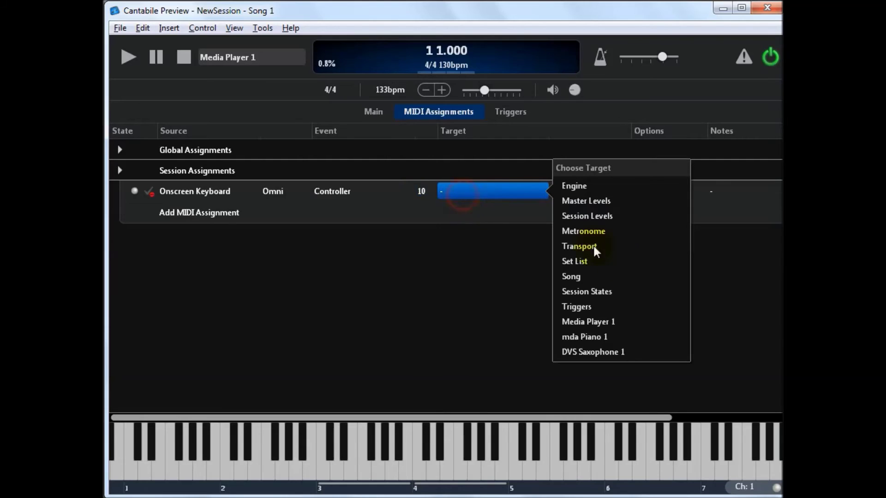
pyautogui.click(593, 325)
pyautogui.click(582, 199)
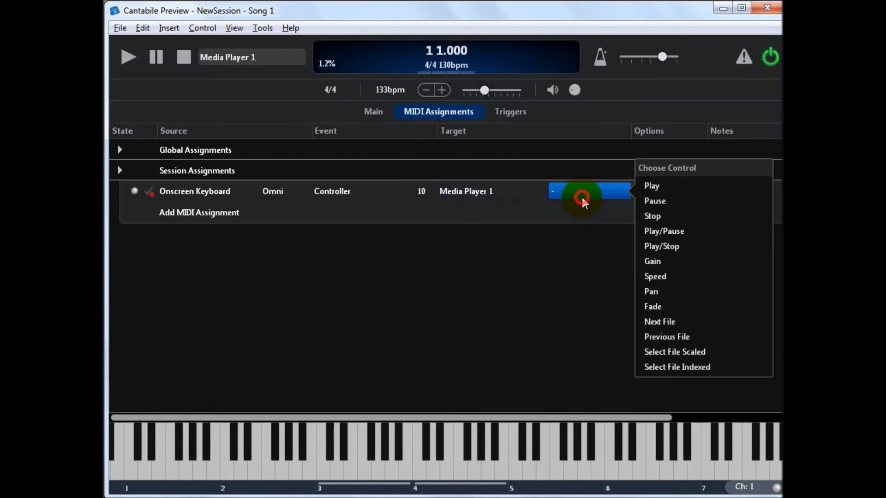
pyautogui.click(691, 240)
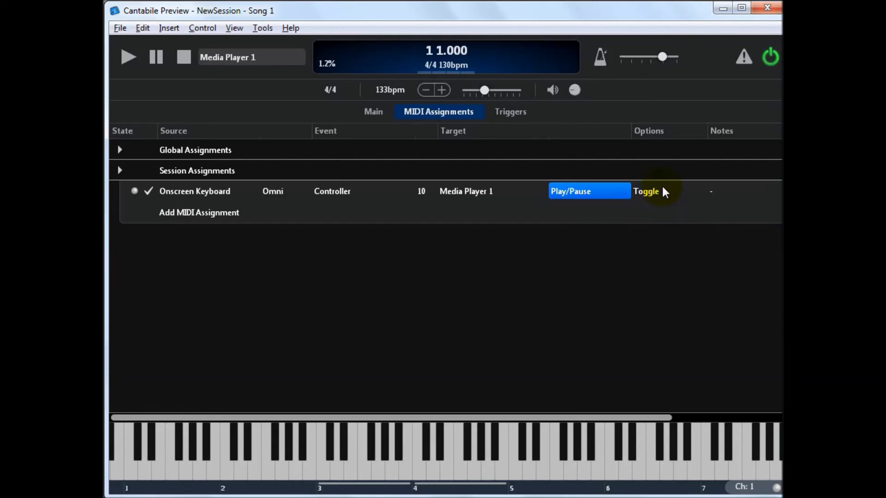
pyautogui.click(372, 111)
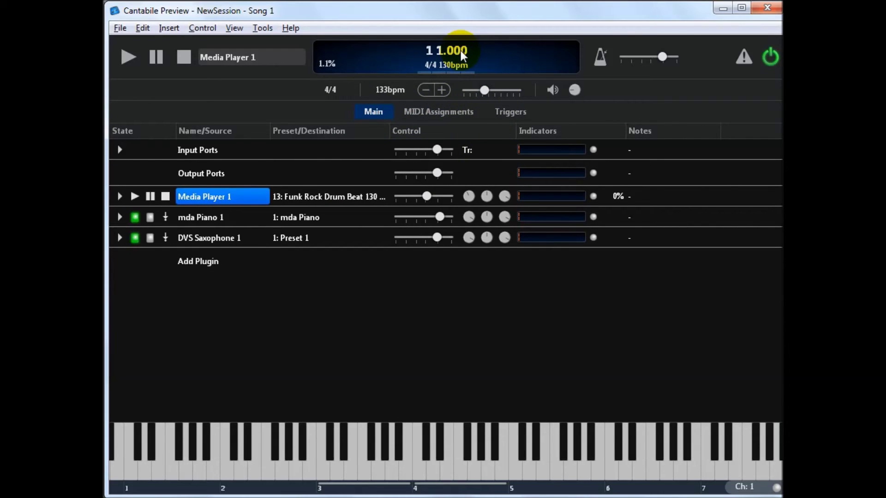
# Send CC 10 from the on-screen keyboard's Quick Action menu to toggle Media Player 1's playback.
pyautogui.click(463, 54)
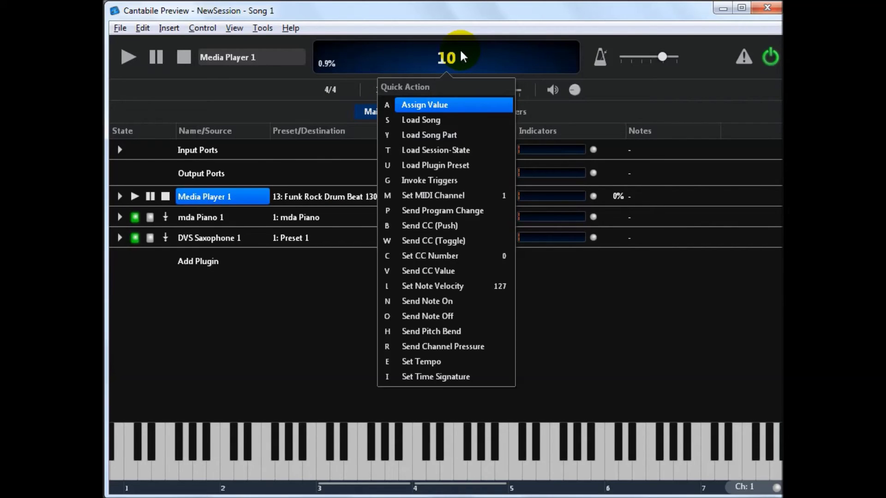
pyautogui.press('Down')
pyautogui.press('Down')
pyautogui.press('Down')
pyautogui.press('Down')
pyautogui.press('Down')
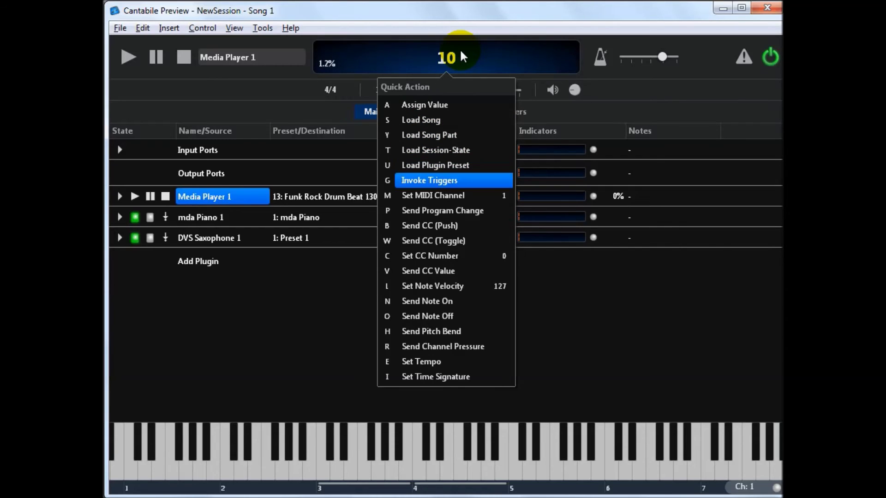
pyautogui.press('Down')
pyautogui.press('Down')
pyautogui.press('Down')
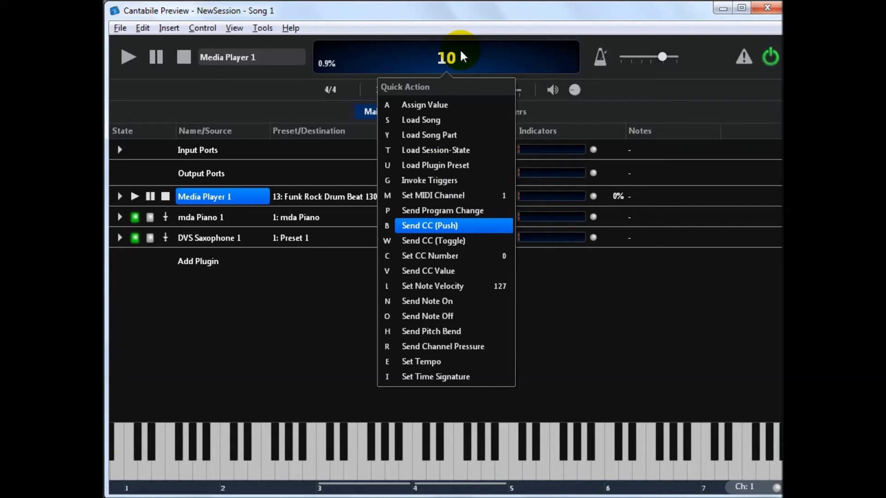
pyautogui.press('Return')
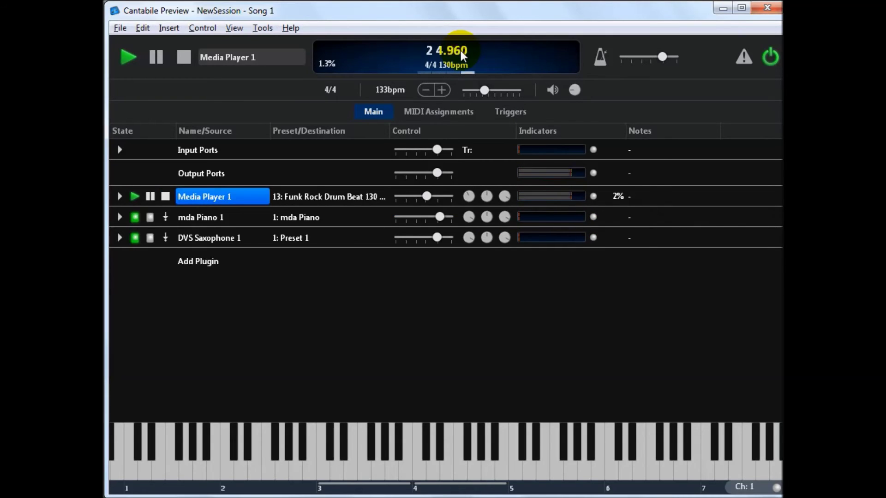
pyautogui.write('130')
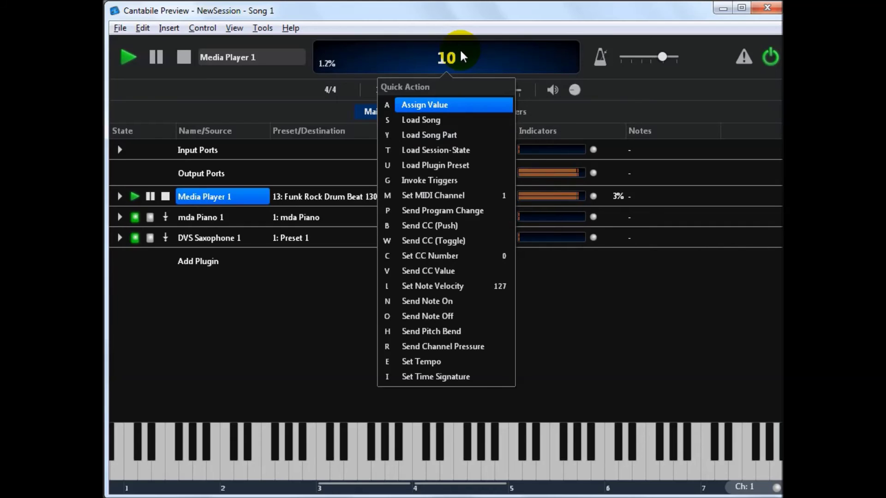
pyautogui.write('b')
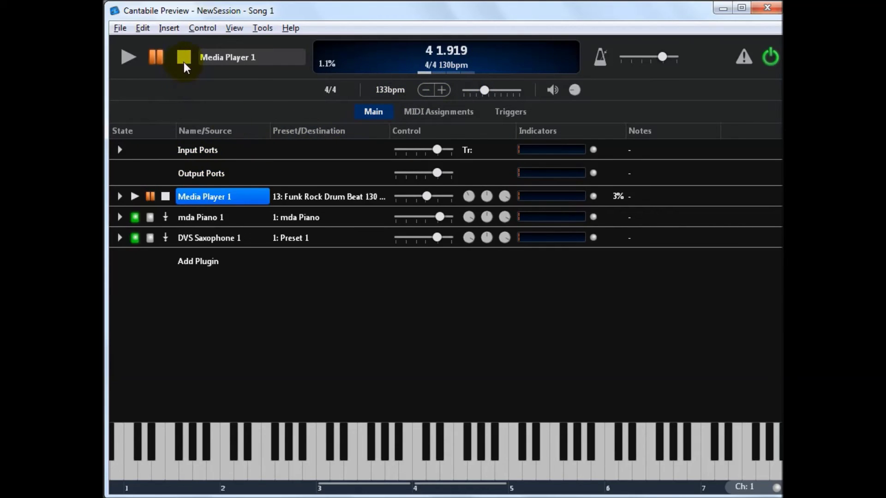
# Duplicate the CC 10 Play/Pause assignment and change the copy's controller to 11.
pyautogui.click(478, 114)
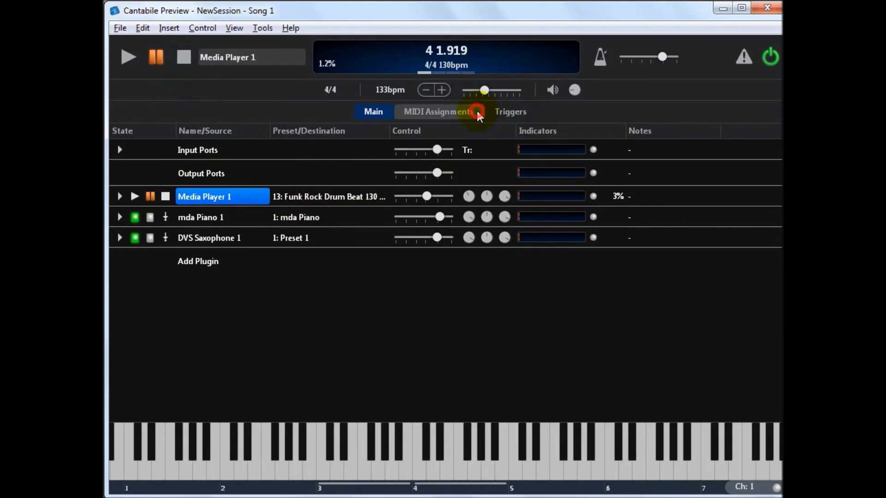
pyautogui.click(229, 191)
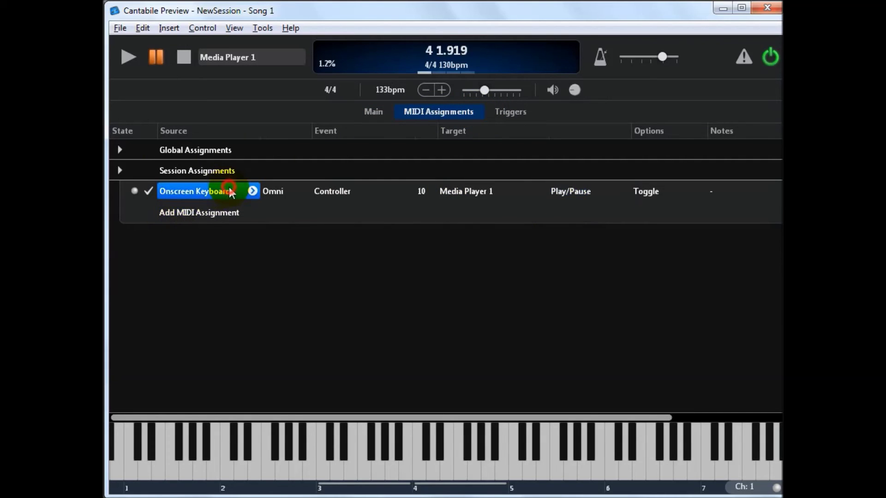
pyautogui.hotkey('ctrl', 'd')
pyautogui.press('Down')
pyautogui.press('Right')
# Set the new CC 11 assignment's action to Next File.
pyautogui.press('Right')
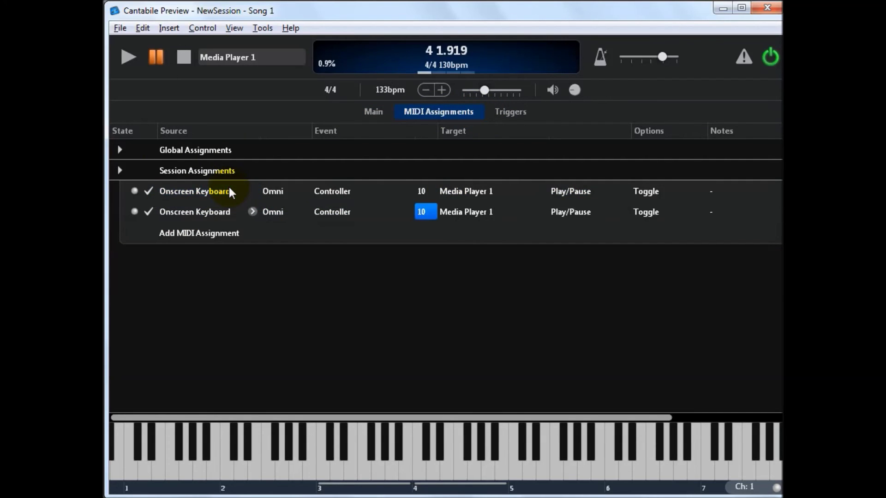
pyautogui.write('11')
pyautogui.press('Return')
pyautogui.press('Up')
pyautogui.press('Right')
pyautogui.press('Right')
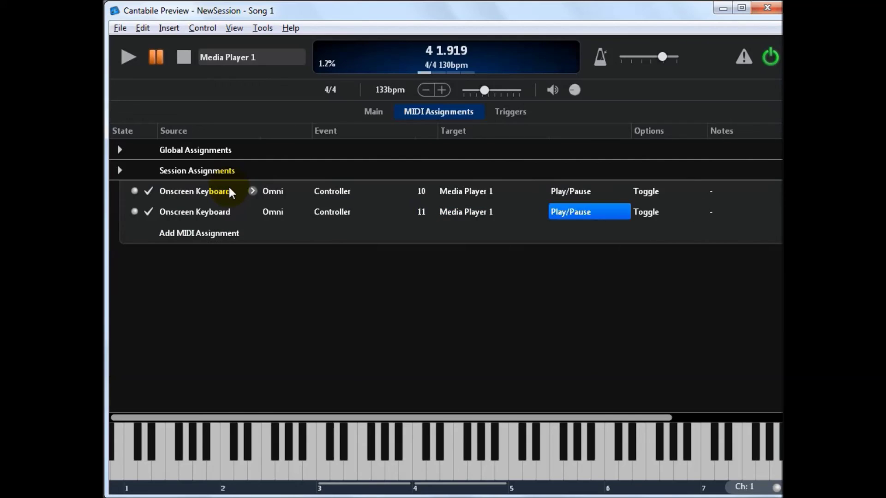
pyautogui.press('Return')
pyautogui.press('Down')
pyautogui.press('Down')
pyautogui.press('Down')
pyautogui.press('Down')
pyautogui.press('Down')
pyautogui.press('Down')
pyautogui.press('Down')
pyautogui.press('Down')
pyautogui.press('Down')
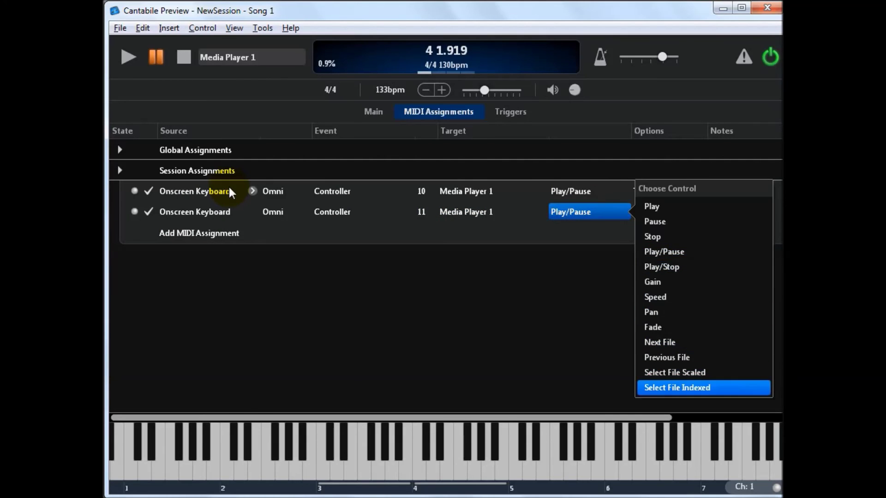
pyautogui.press('Up')
pyautogui.press('Up')
pyautogui.press('Up')
pyautogui.press('Return')
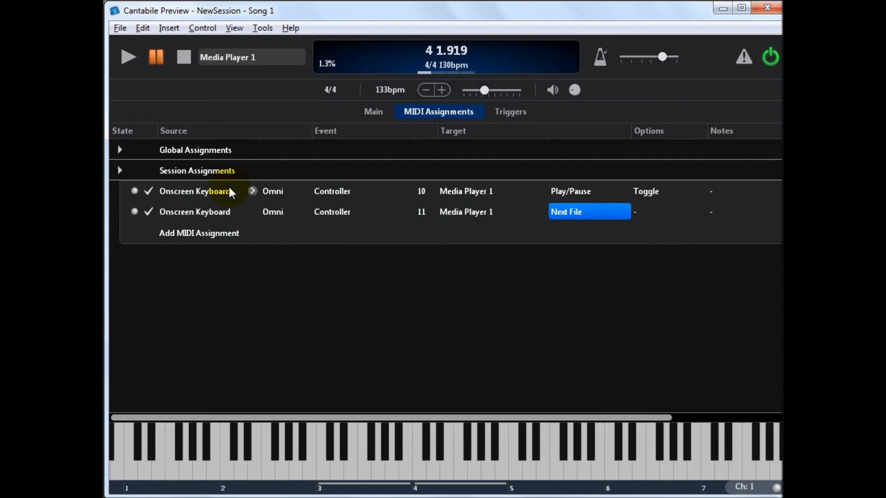
pyautogui.press('Left')
pyautogui.press('Left')
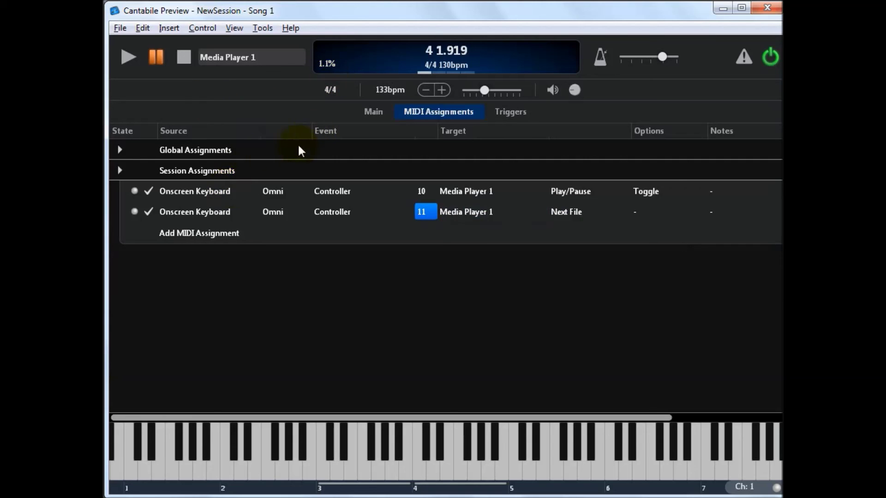
pyautogui.click(372, 114)
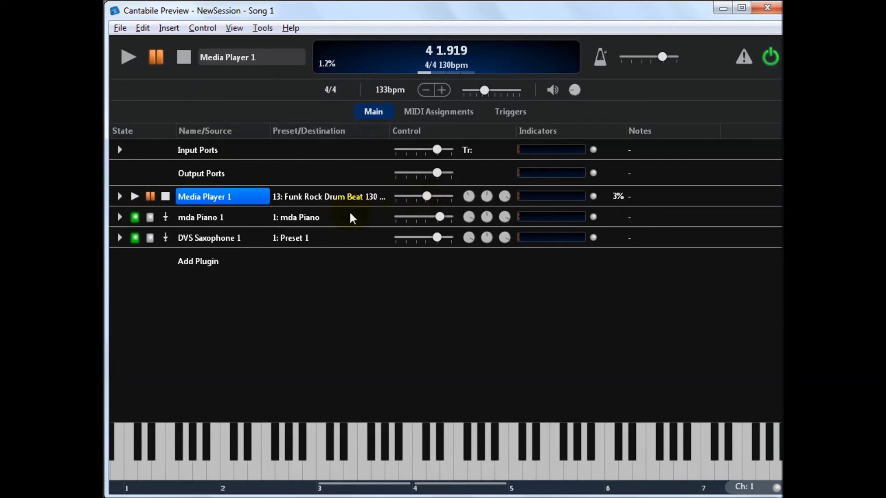
# Send CC 11 repeatedly, advancing through Moonlight and Pathetique to 17: PianoScale.
pyautogui.hotkey('ctrl', 'q')
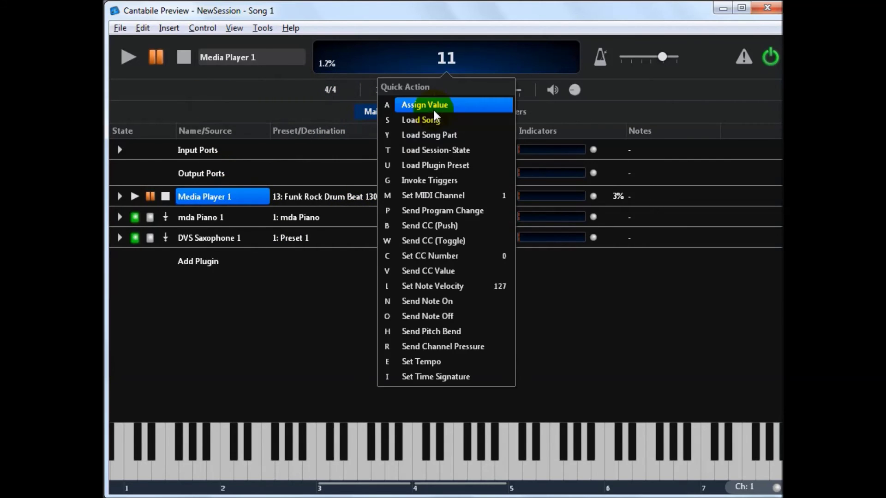
pyautogui.press('Return')
pyautogui.click(312, 201)
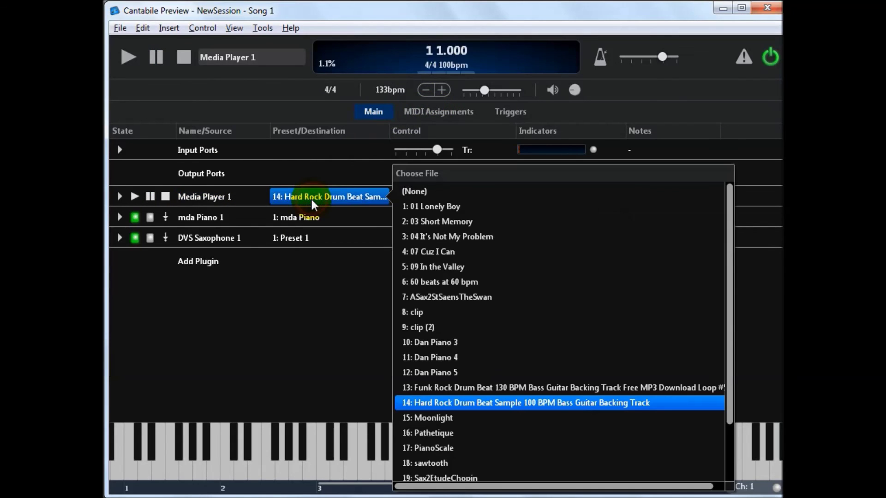
pyautogui.press('Escape')
pyautogui.hotkey('ctrl', 'q')
pyautogui.press('Return')
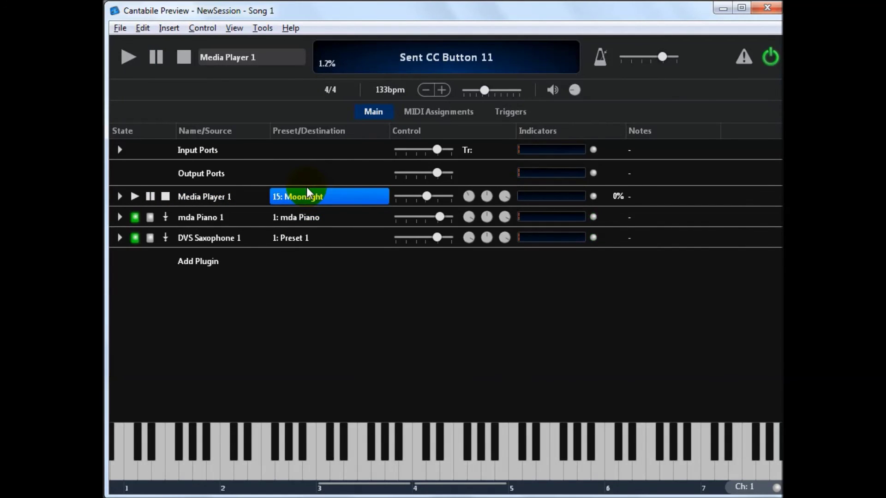
pyautogui.hotkey('ctrl', 'q')
pyautogui.press('Return')
pyautogui.hotkey('ctrl', 'q')
pyautogui.press('Return')
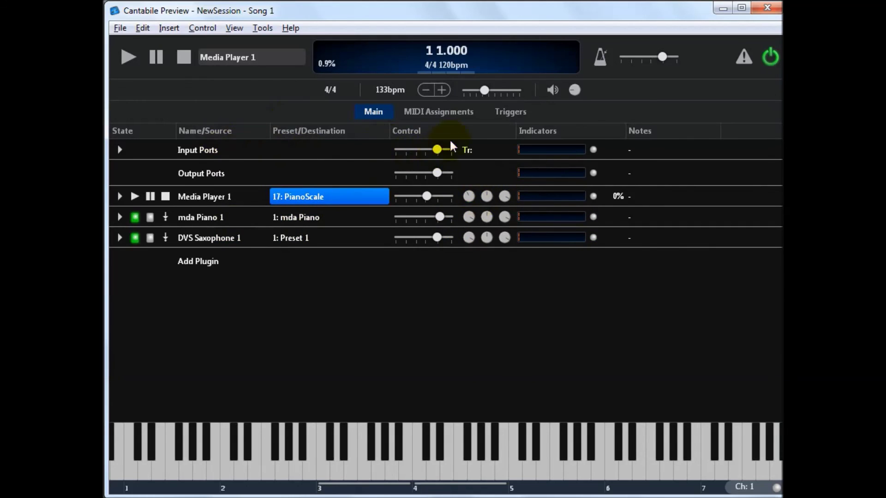
pyautogui.click(443, 118)
# Confirm the CC 11 assignment keeps Next File, then expand Media Player 1's row on Main.
pyautogui.click(567, 212)
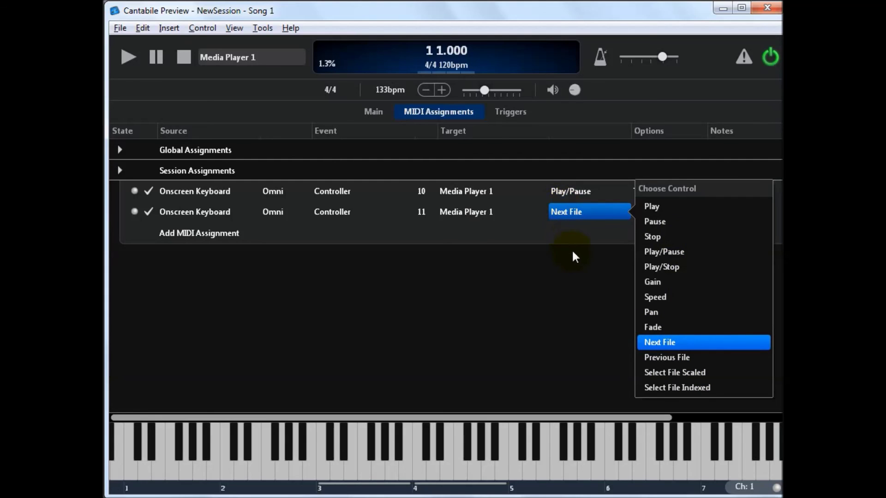
pyautogui.click(552, 211)
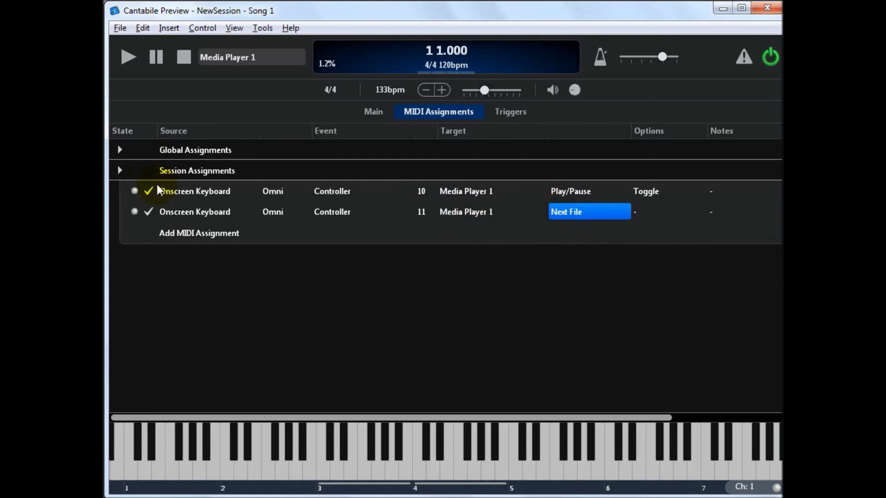
pyautogui.click(370, 115)
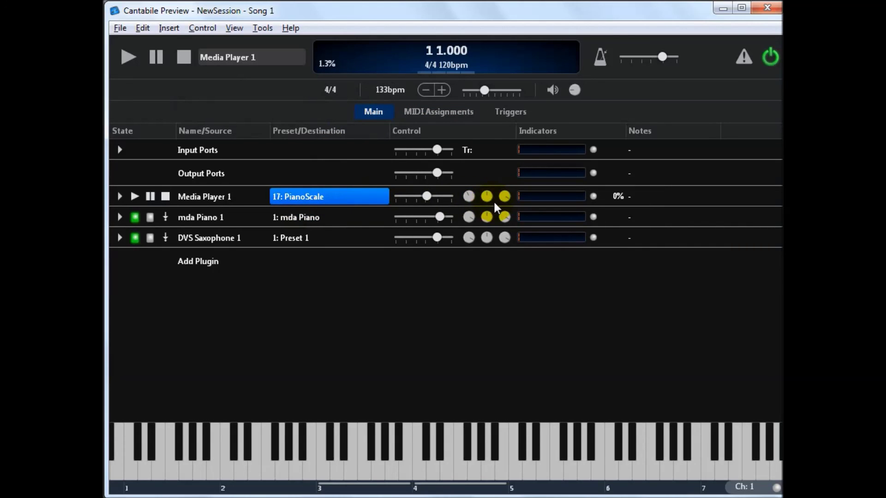
pyautogui.click(234, 196)
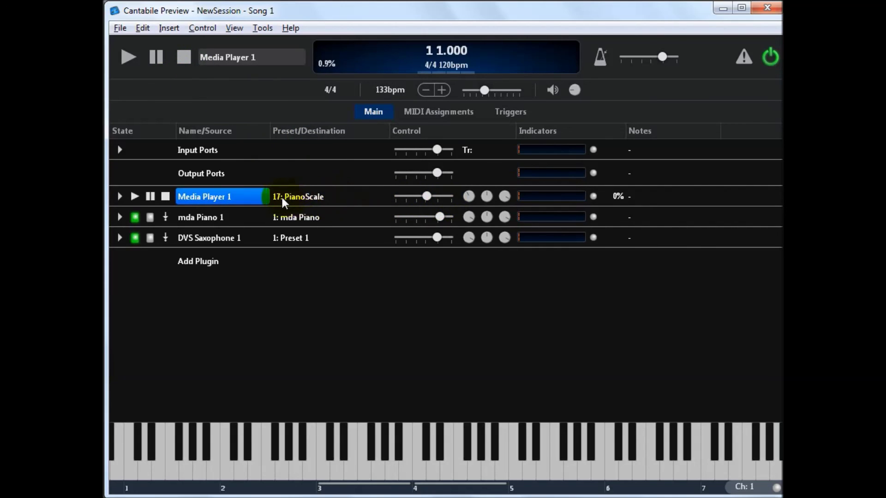
pyautogui.click(120, 197)
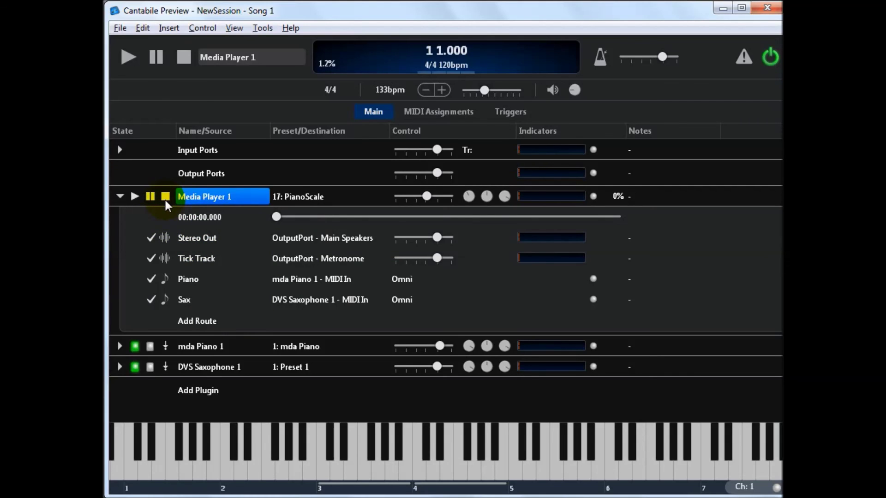
# Briefly play and stop Media Player 1, then load '3: 04 It's Not My Problem' into it.
pyautogui.click(135, 197)
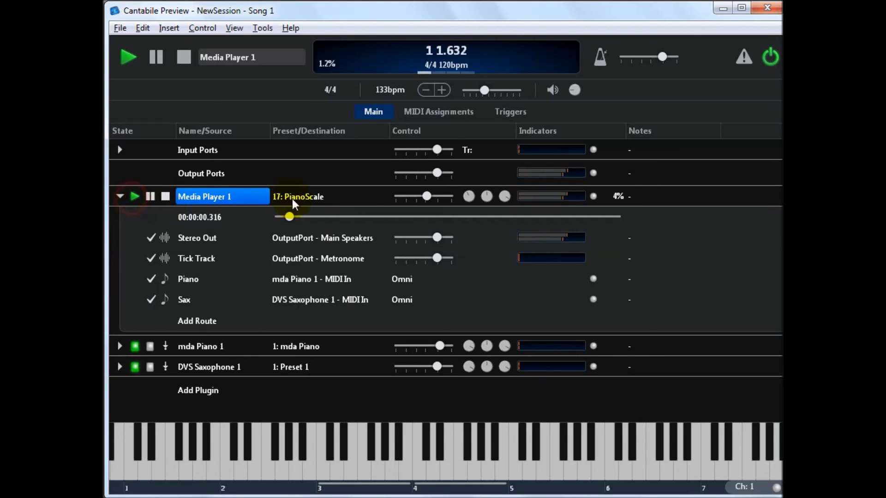
pyautogui.click(166, 196)
pyautogui.click(323, 198)
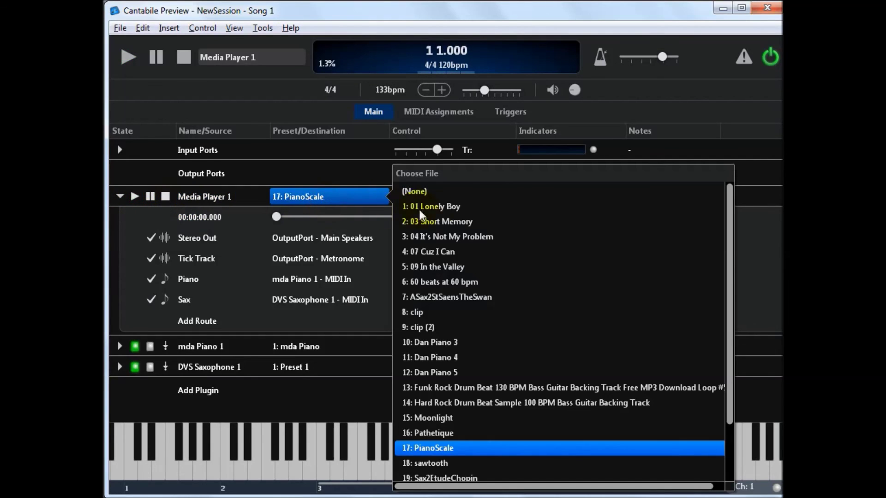
pyautogui.click(486, 238)
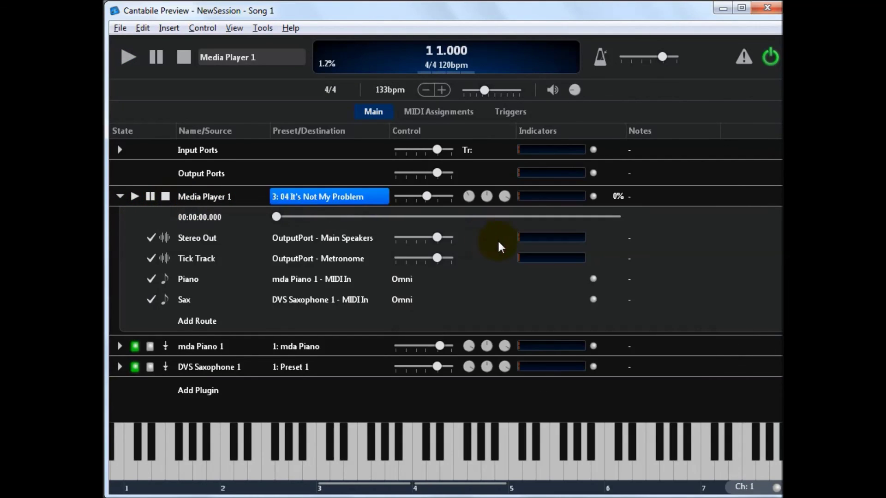
# Test-play '3: 04 It's Not My Problem', stop it at the start, and select the Media Player 1 row.
pyautogui.click(135, 196)
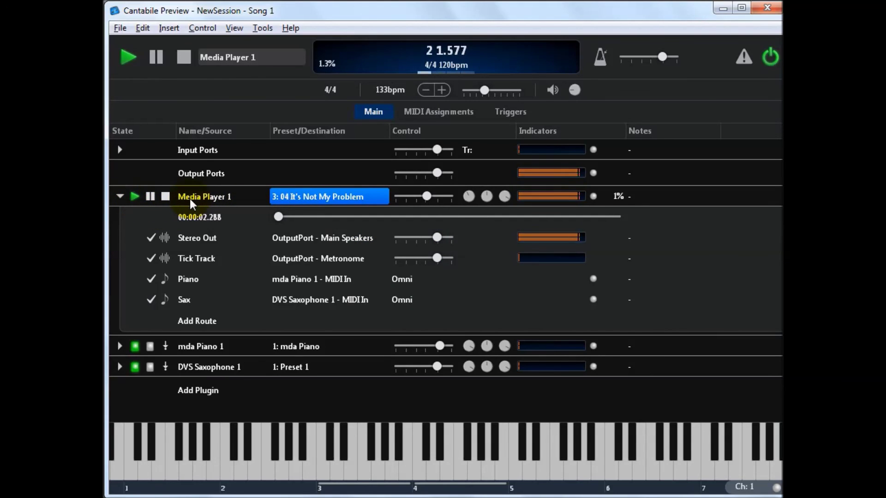
pyautogui.click(166, 200)
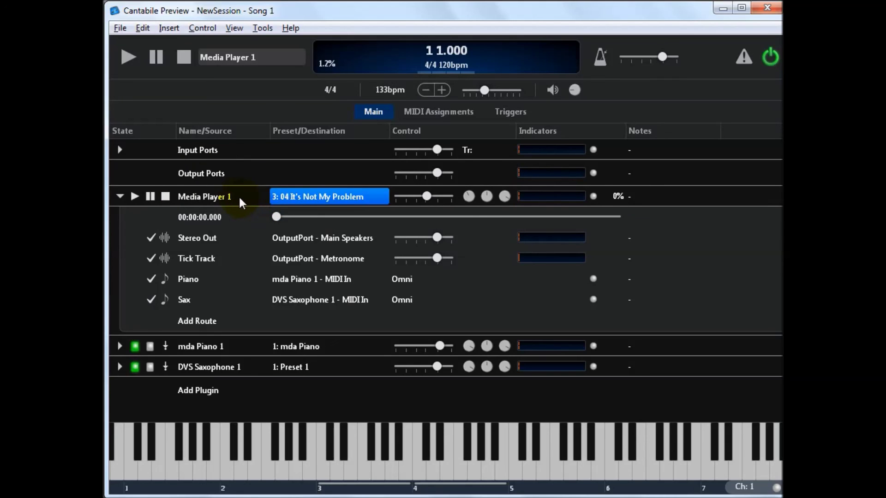
pyautogui.click(239, 199)
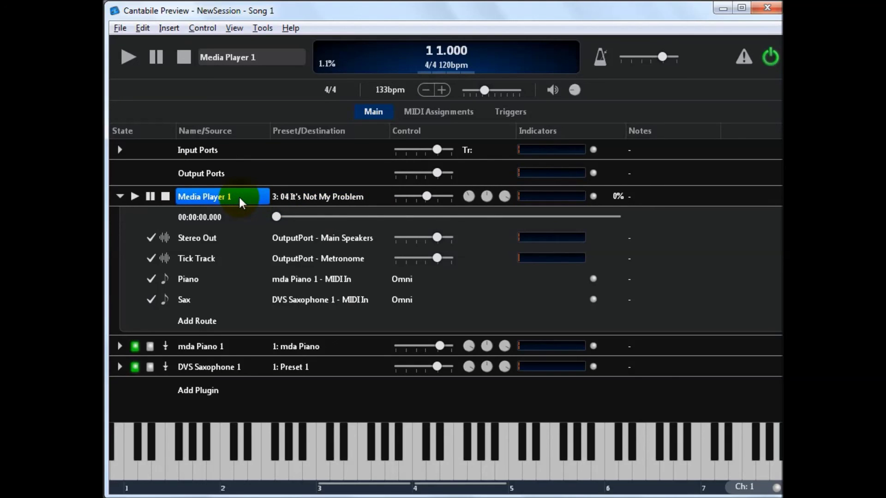